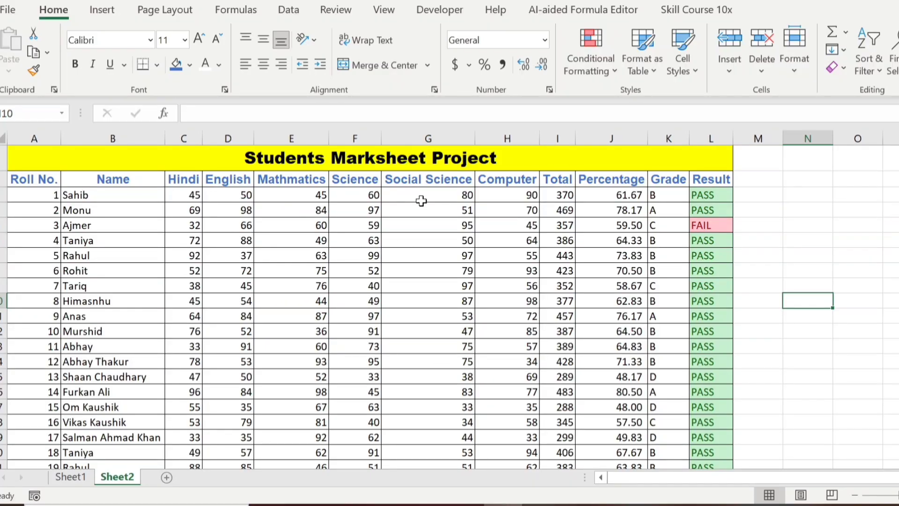
- Switch the marksheet to Page Layout view and scroll back to column A
click(800, 495)
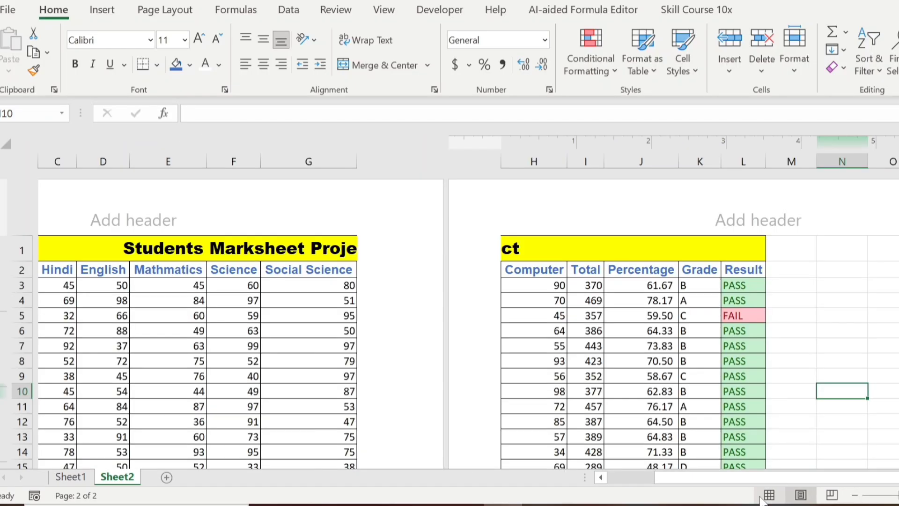
drag(693, 477, 600, 474)
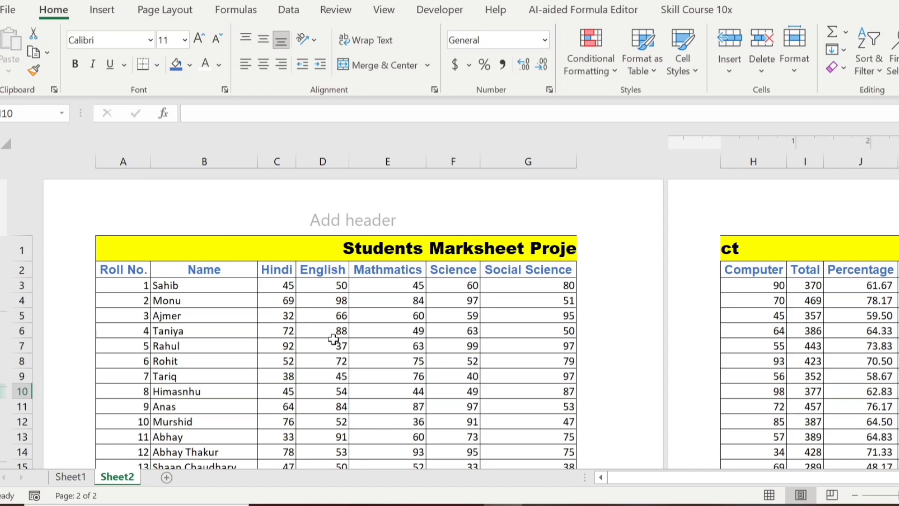
- Change the marksheet's page orientation to Landscape
click(279, 288)
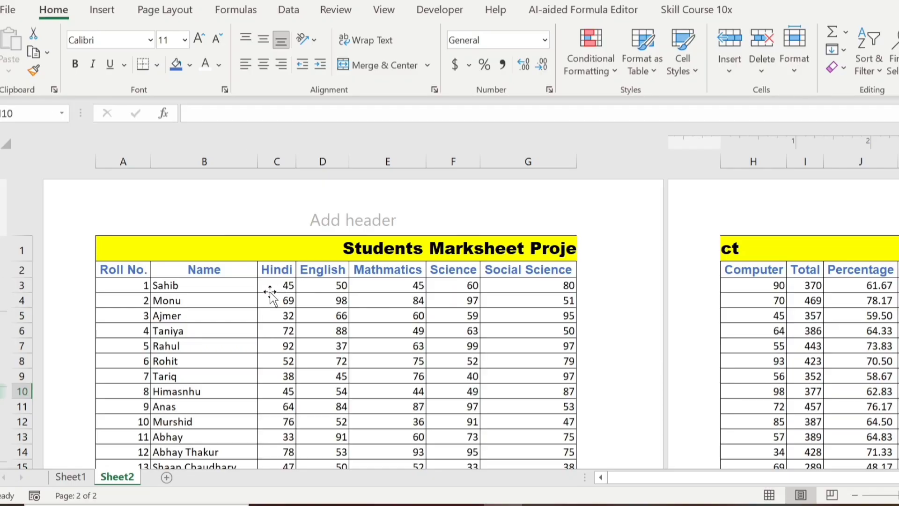
click(165, 9)
click(162, 44)
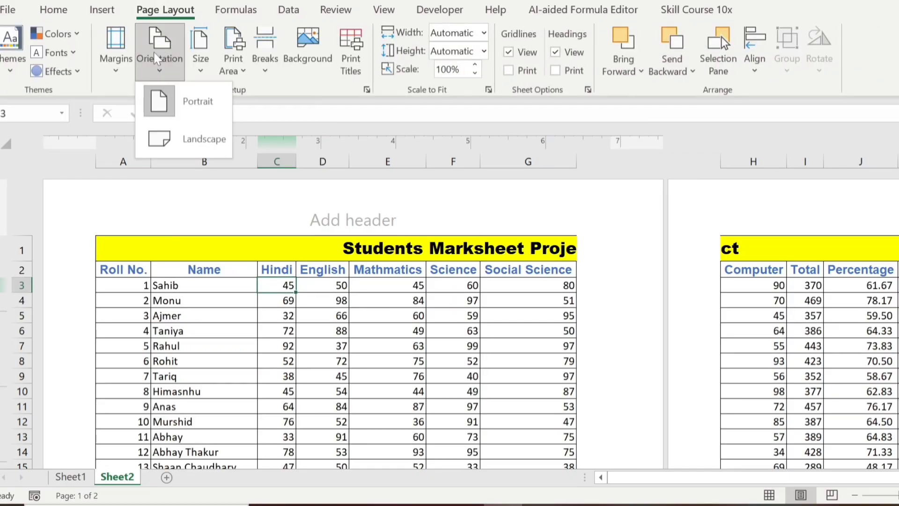
click(176, 135)
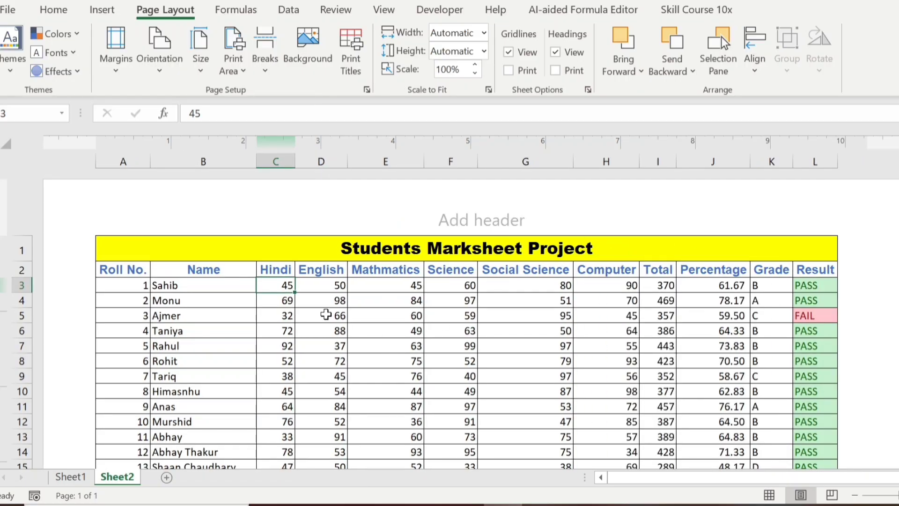
click(123, 68)
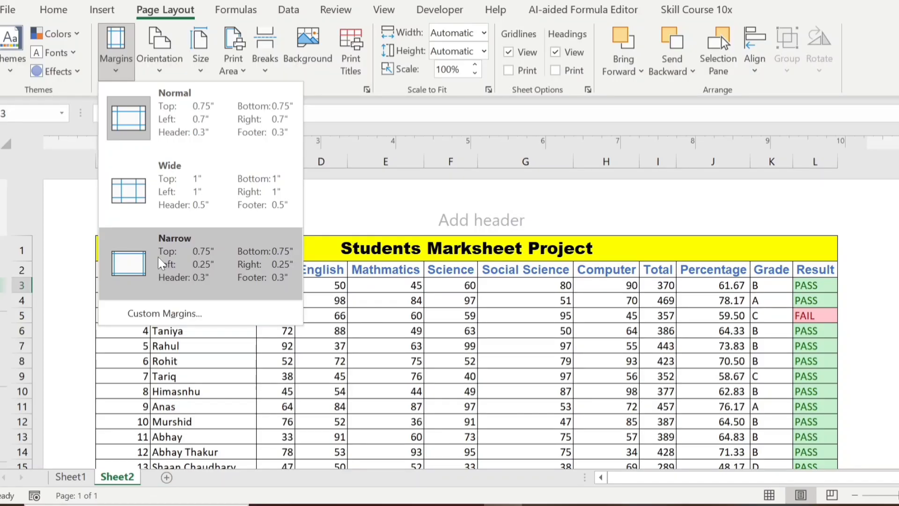
- Apply Narrow margins and confirm in print preview that all 30 rows fit one landscape page
click(162, 263)
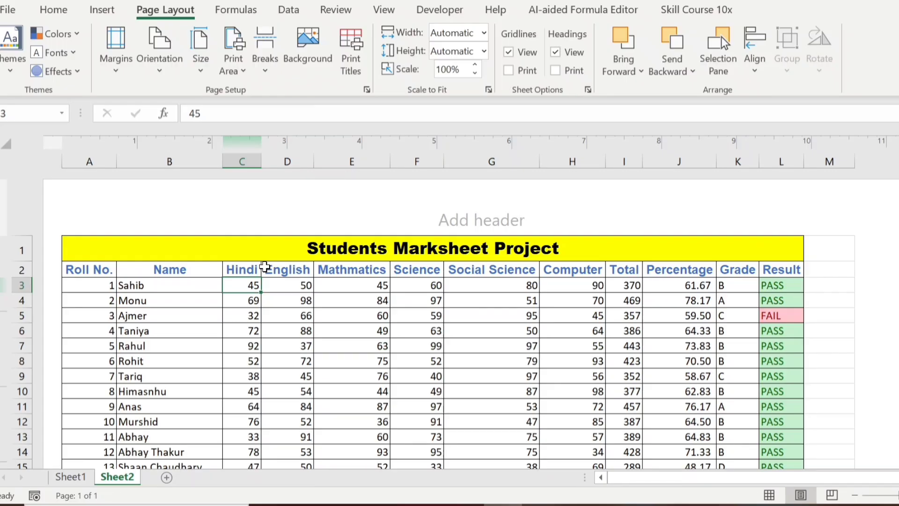
key(ctrl+p)
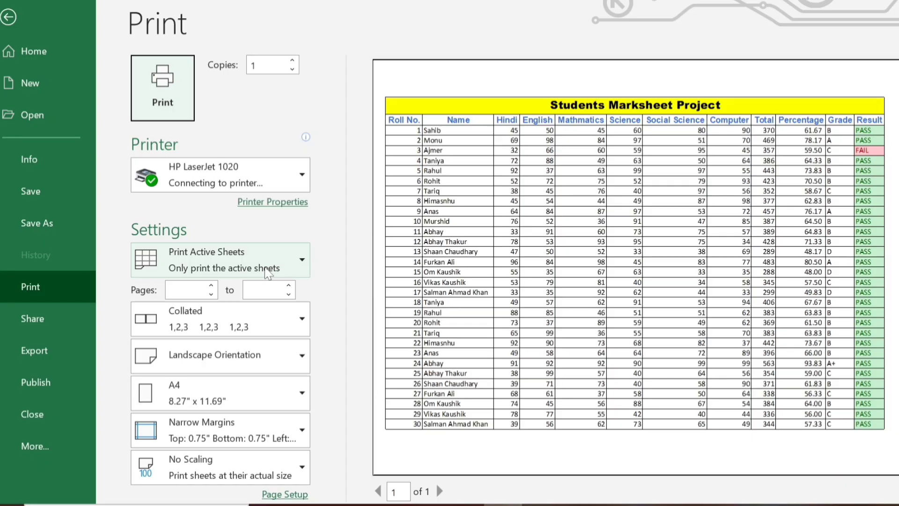
click(12, 27)
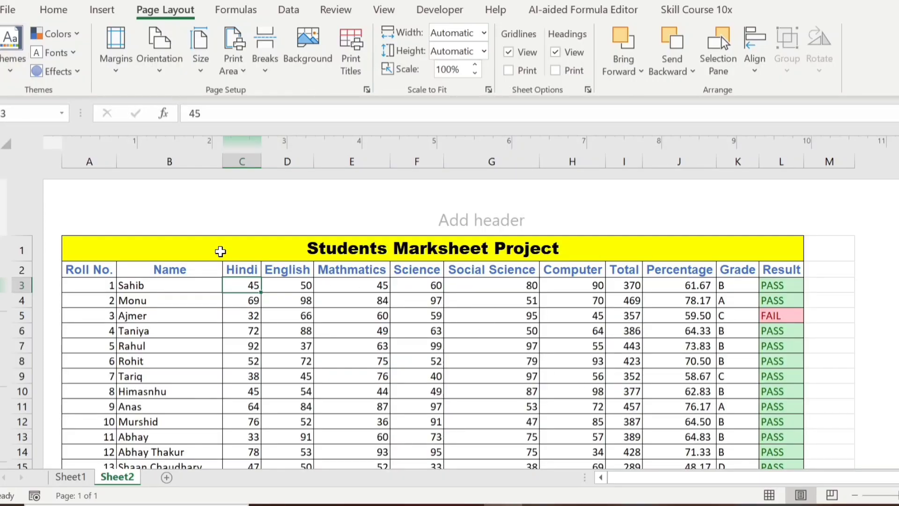
- Select the table A1:L32 and set it as the print area
click(220, 252)
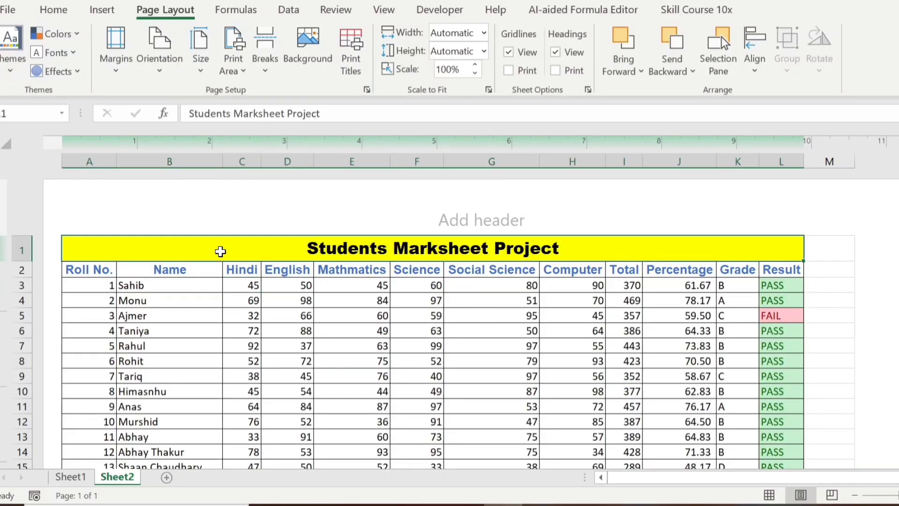
drag(220, 252, 208, 291)
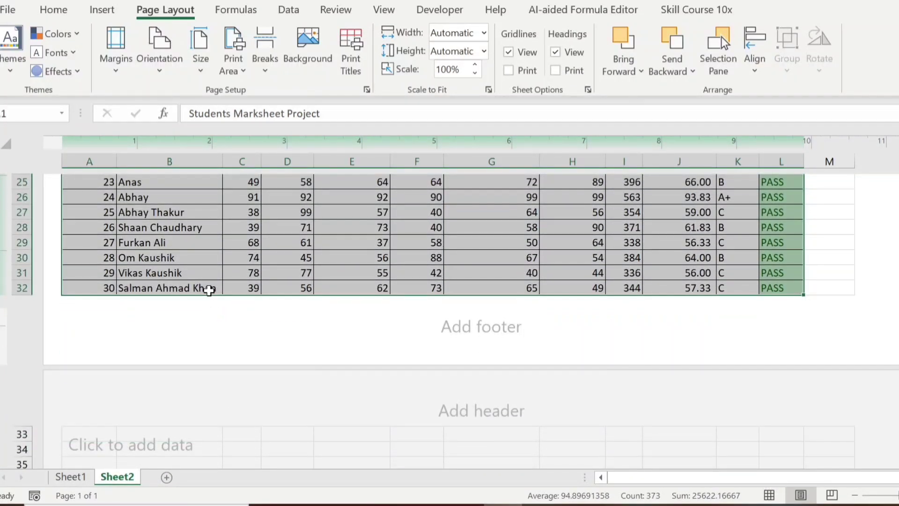
click(52, 10)
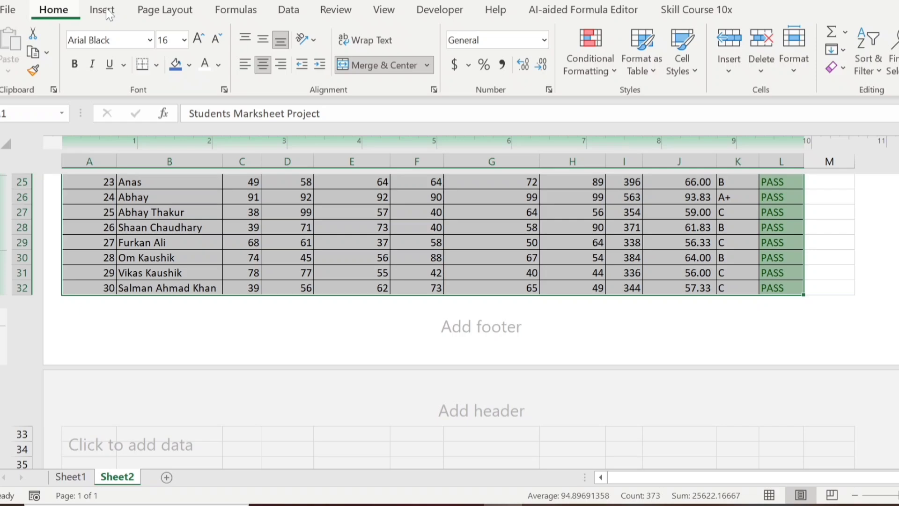
click(152, 12)
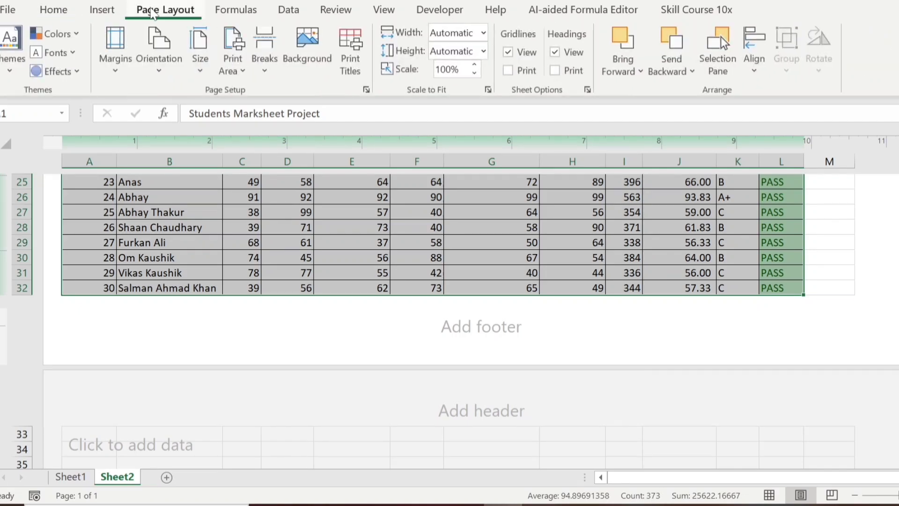
click(241, 74)
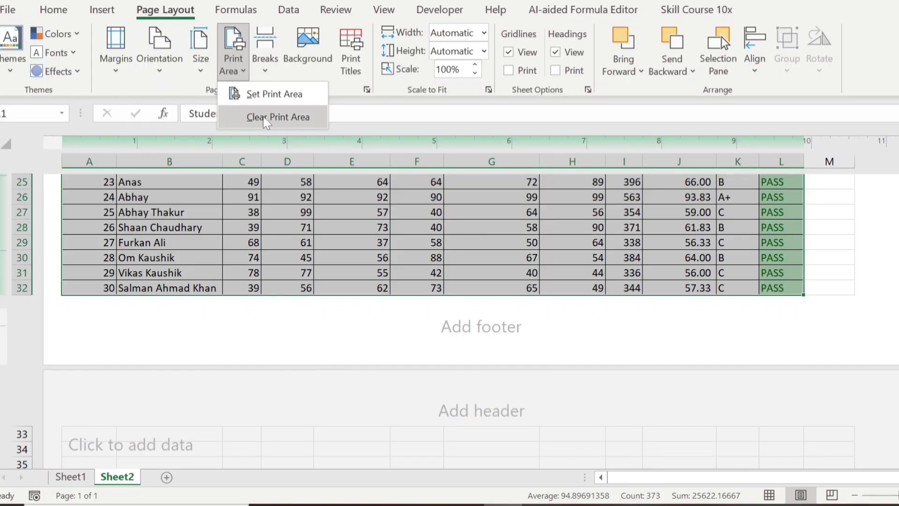
click(268, 95)
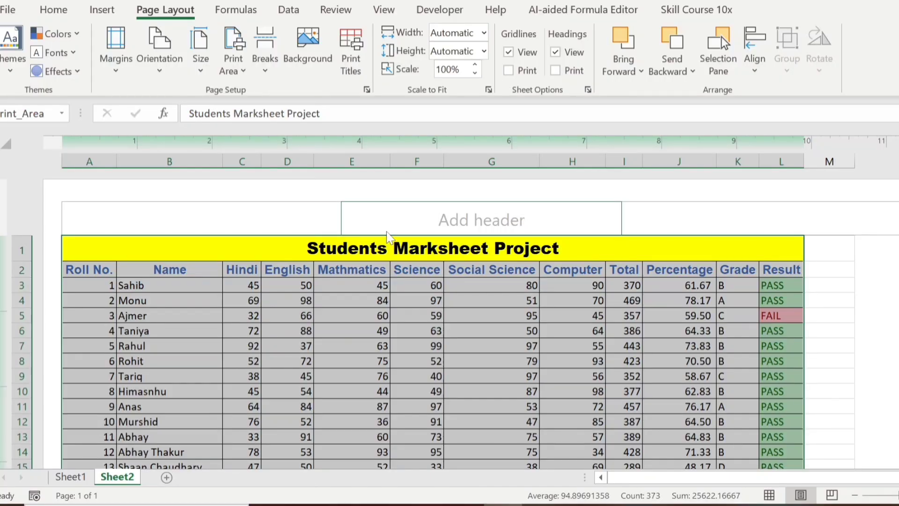
key(ctrl+p)
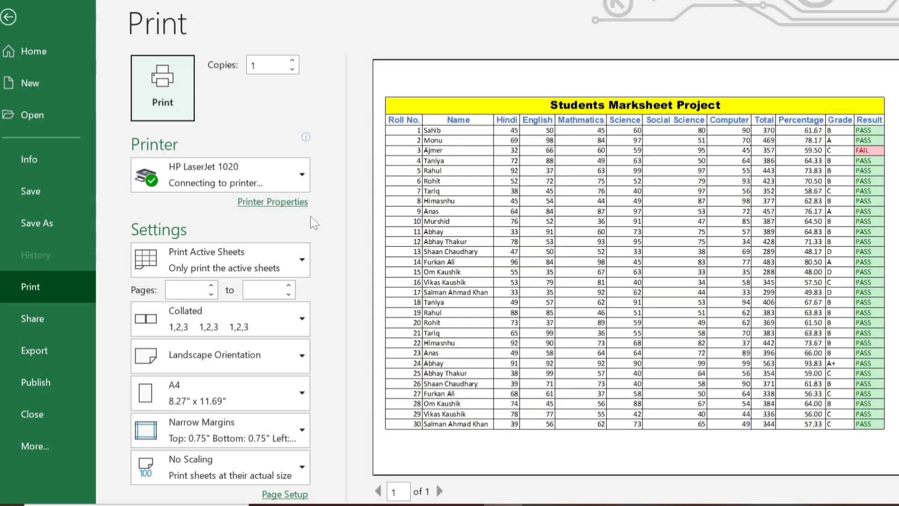
click(8, 18)
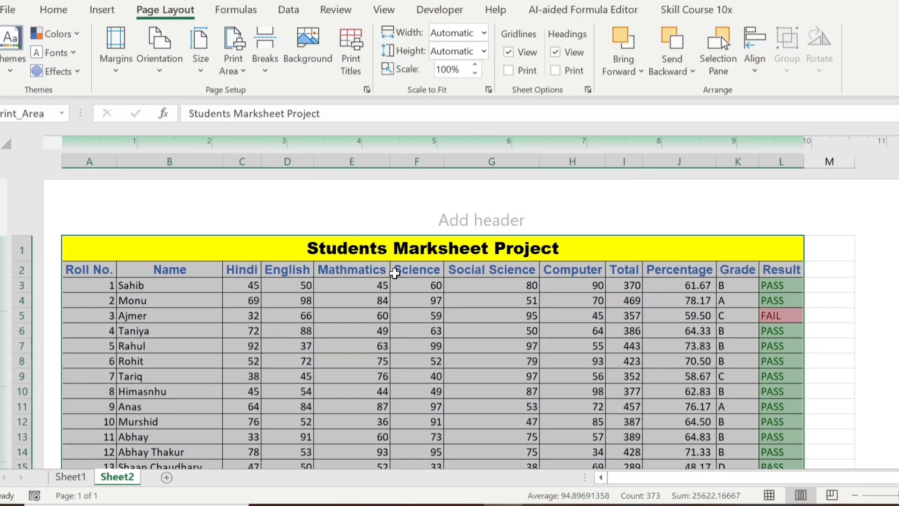
- Clear the existing print area and select the whole table A1:L32
click(233, 61)
click(255, 118)
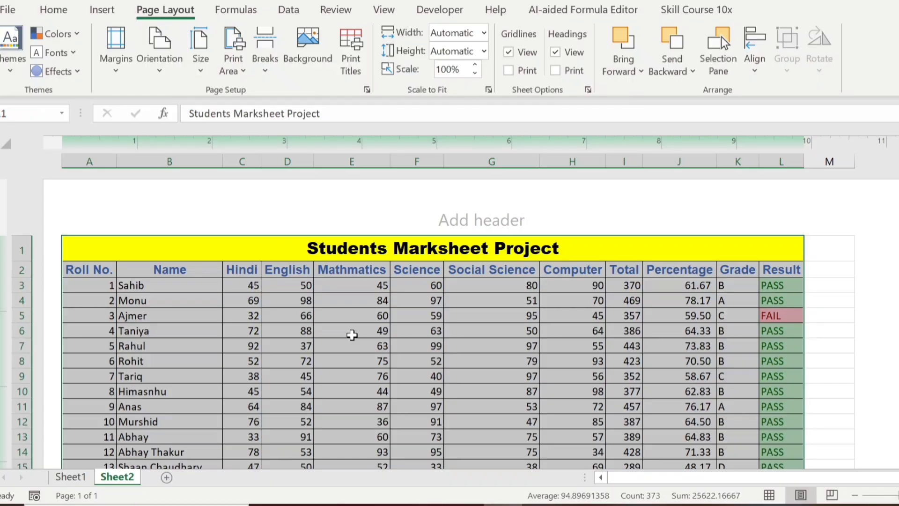
click(353, 335)
click(292, 267)
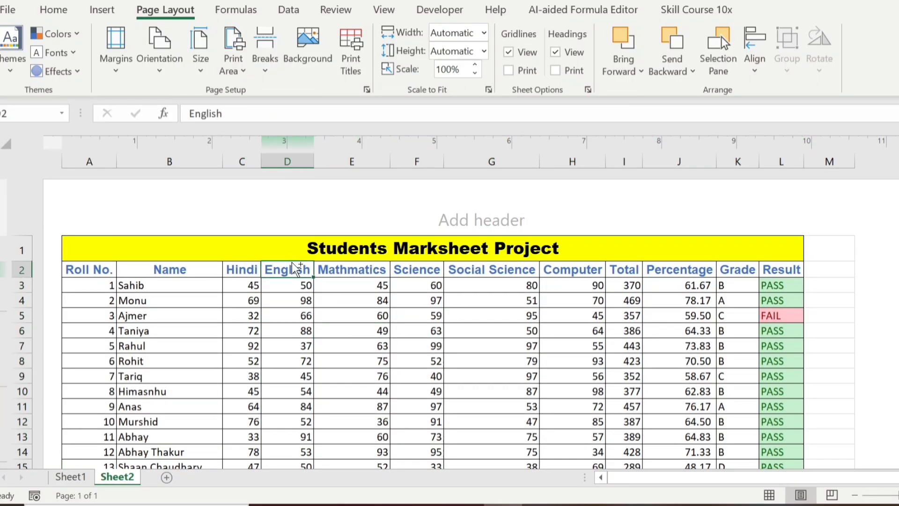
key(ctrl+a)
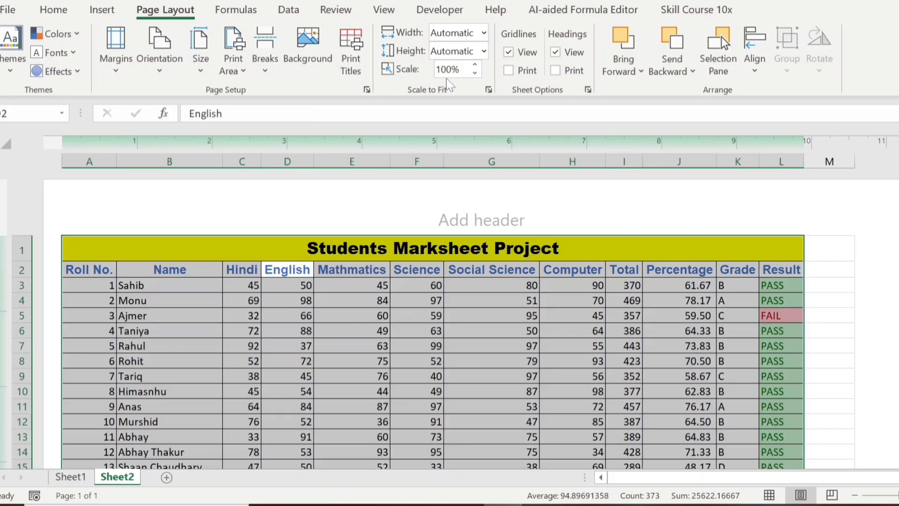
- Set Scale to Fit width to 1 page and height to 1 page
click(485, 35)
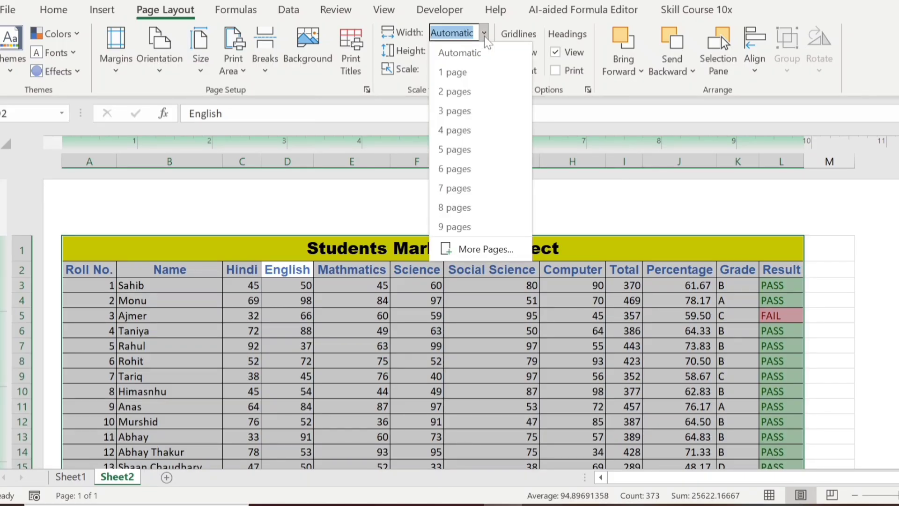
click(459, 74)
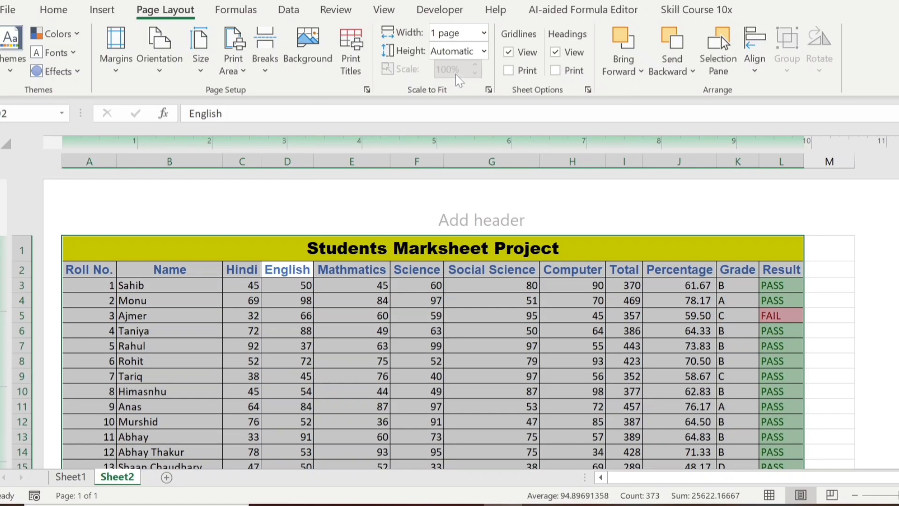
click(484, 52)
click(463, 85)
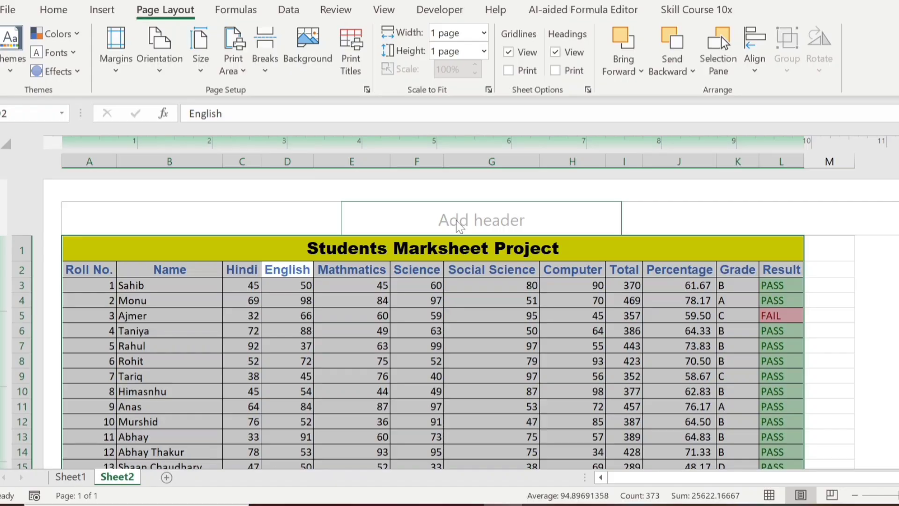
- Verify in print preview that the marksheet fits on one page, then return to the sheet
click(420, 312)
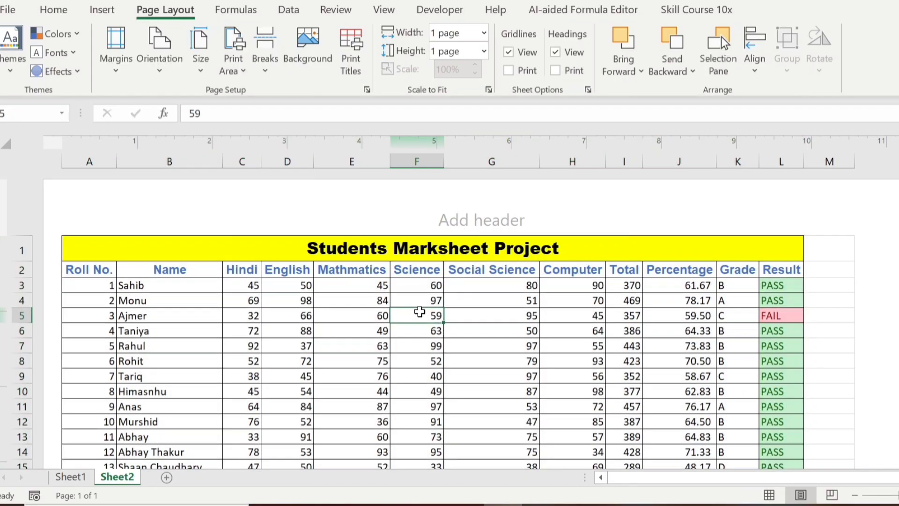
key(ctrl+p)
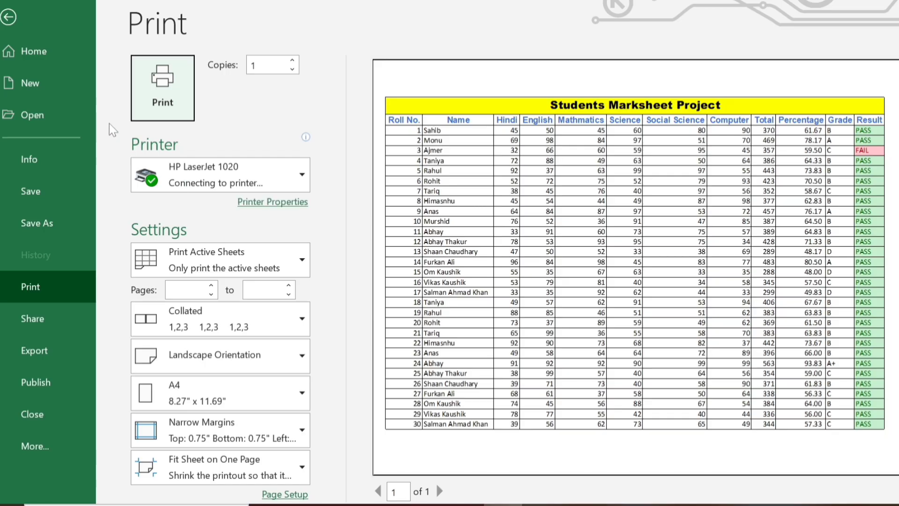
click(9, 26)
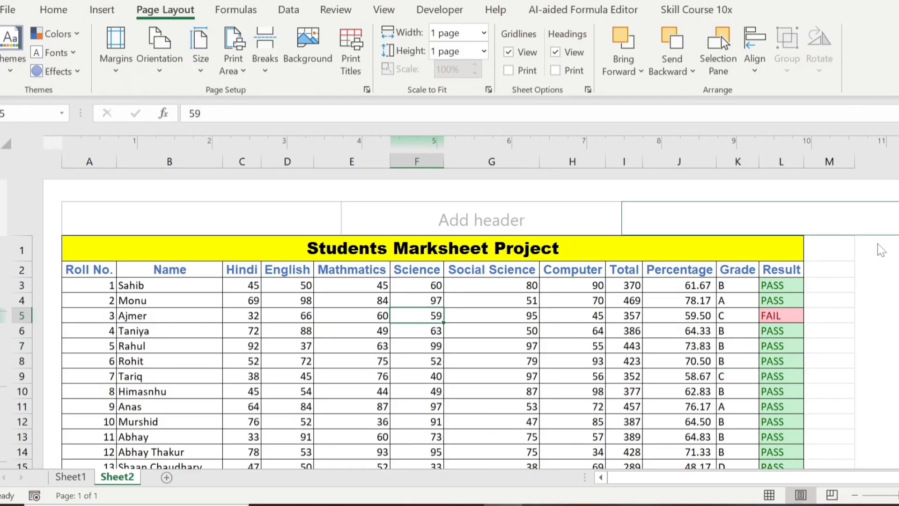
scroll(449, 328, down, 6)
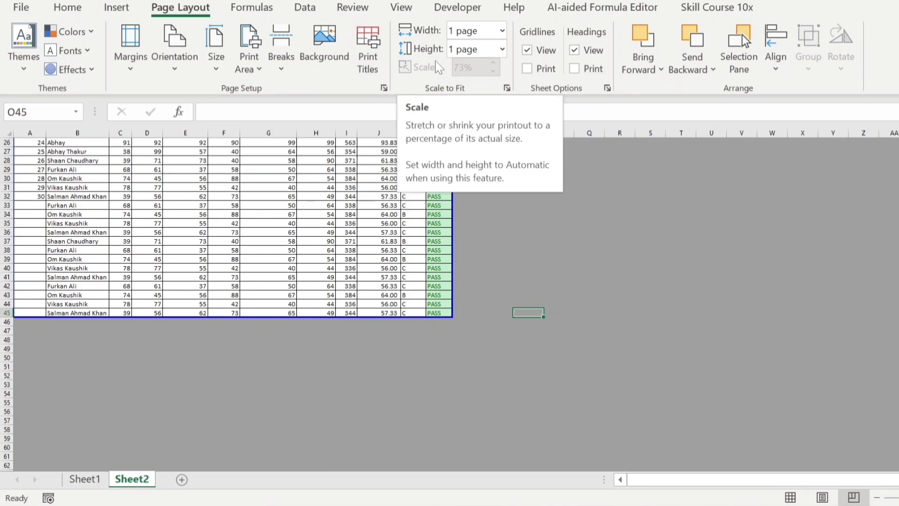
- Reset Scale to Fit width and height to Automatic, keeping 73% scale
click(502, 29)
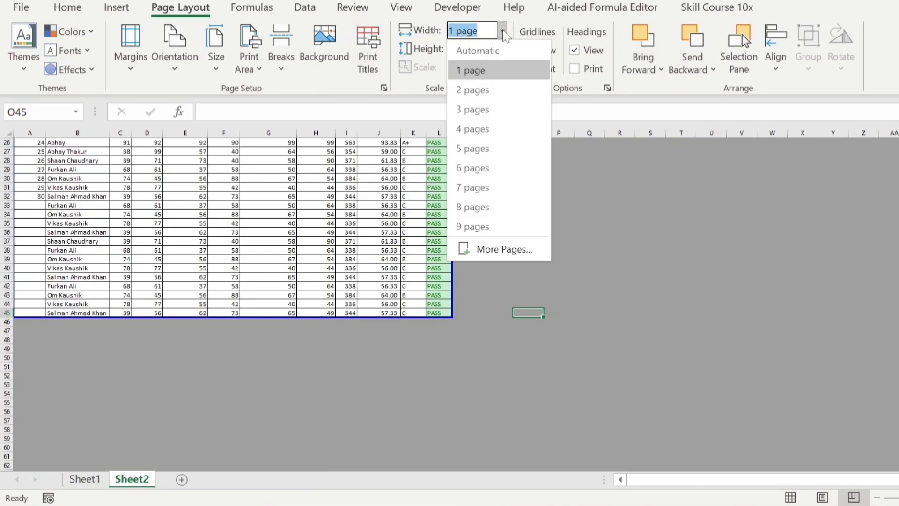
click(500, 46)
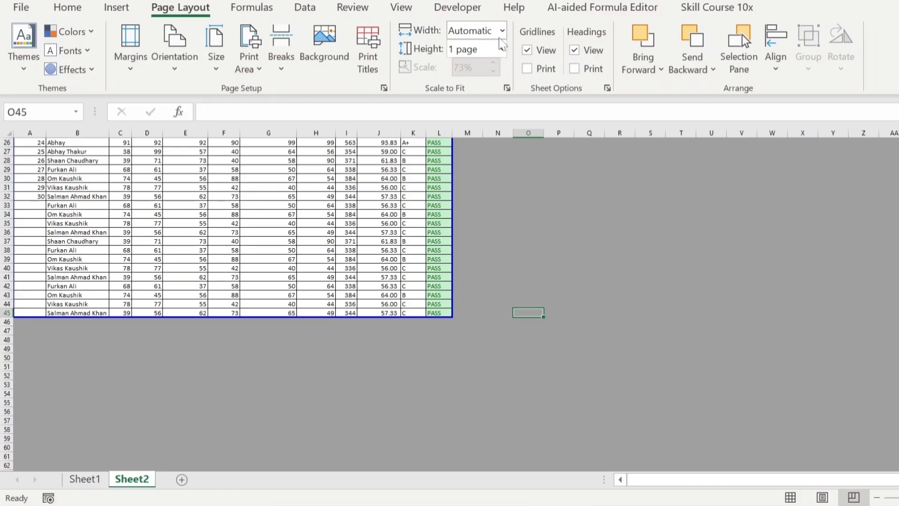
click(502, 49)
click(488, 71)
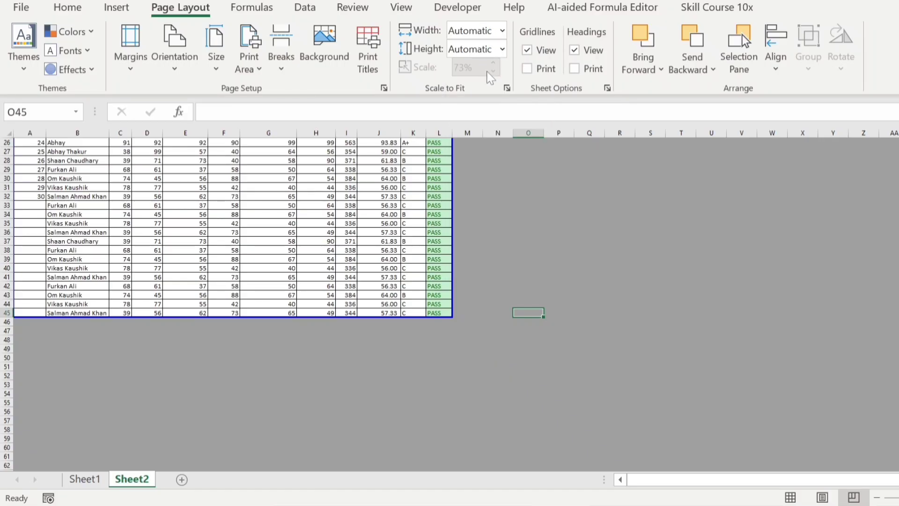
- Switch the marksheet to Page Layout view
click(347, 232)
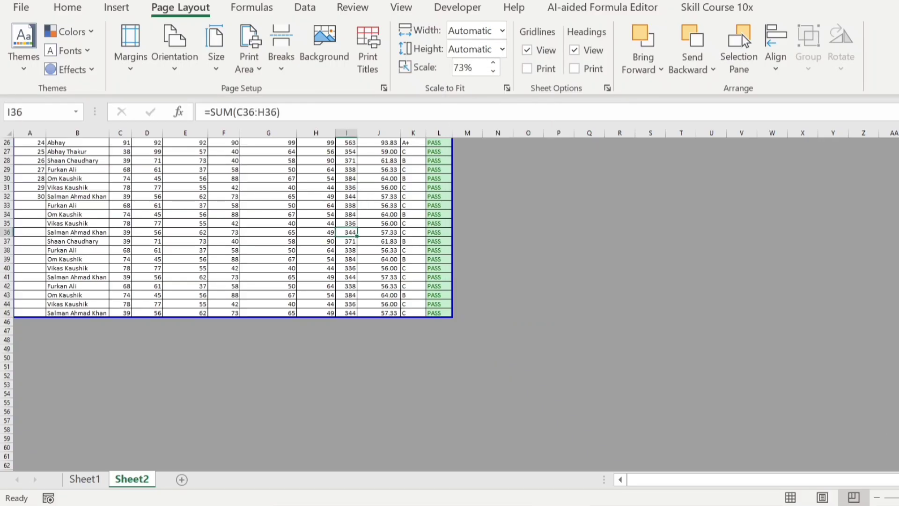
scroll(227, 304, up, 8)
scroll(227, 305, down, 6)
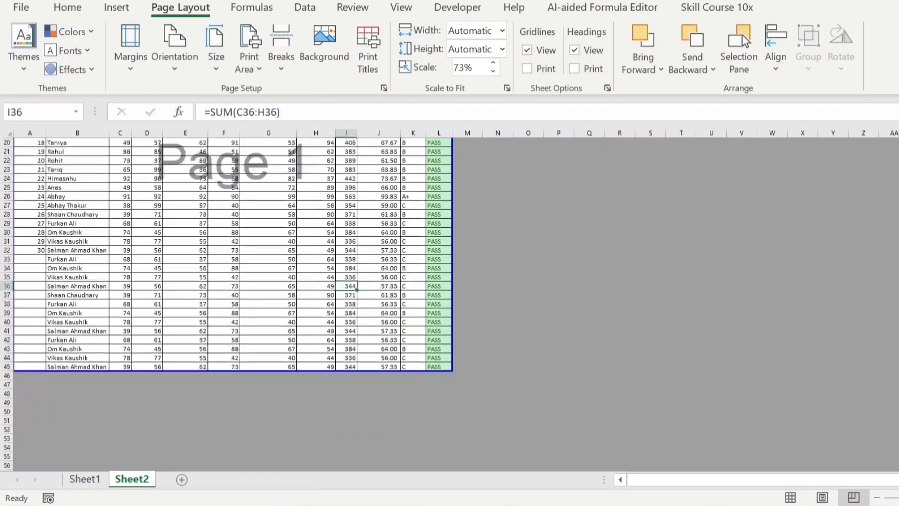
click(823, 498)
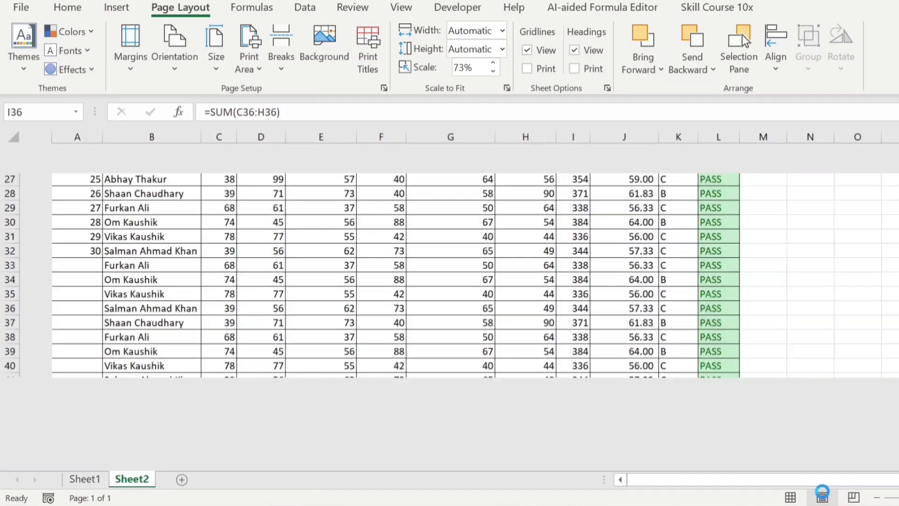
scroll(449, 318, down, 2)
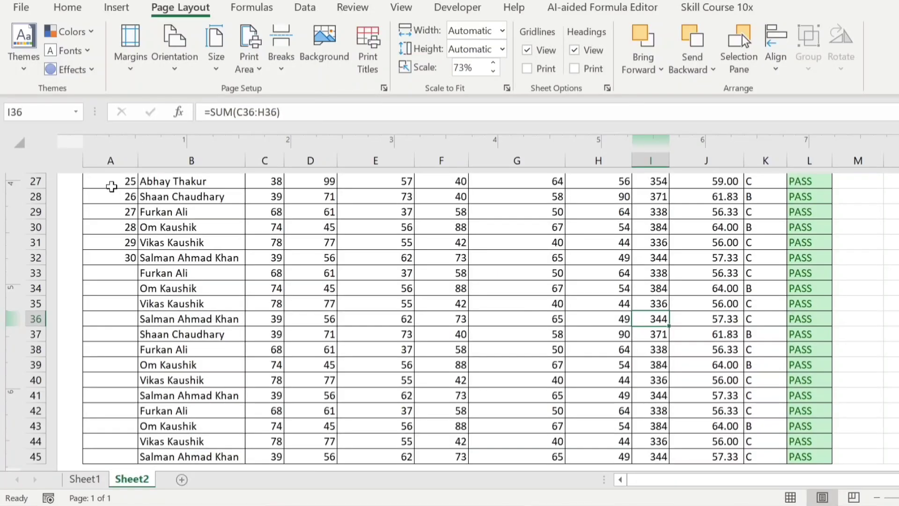
- Copy rows 27–45 and paste them starting at cell A46 in Normal view
drag(110, 185, 825, 258)
key(ctrl+c)
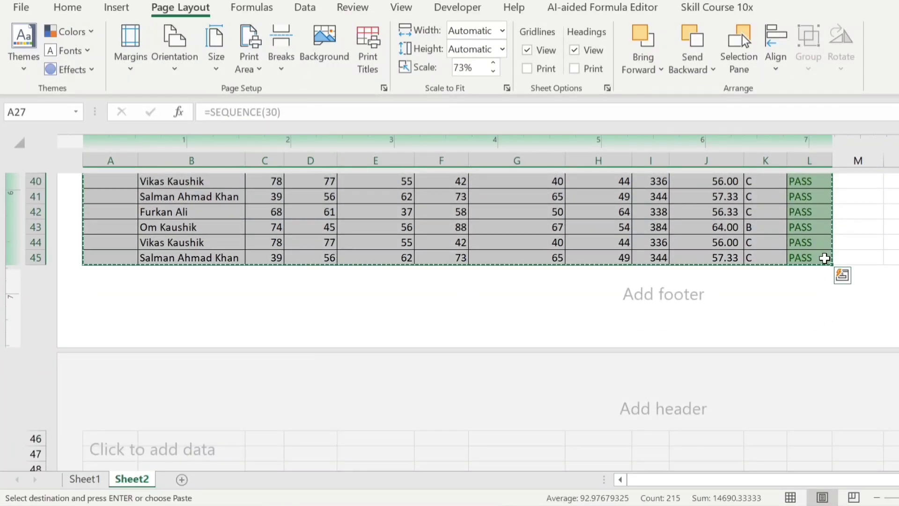
click(790, 497)
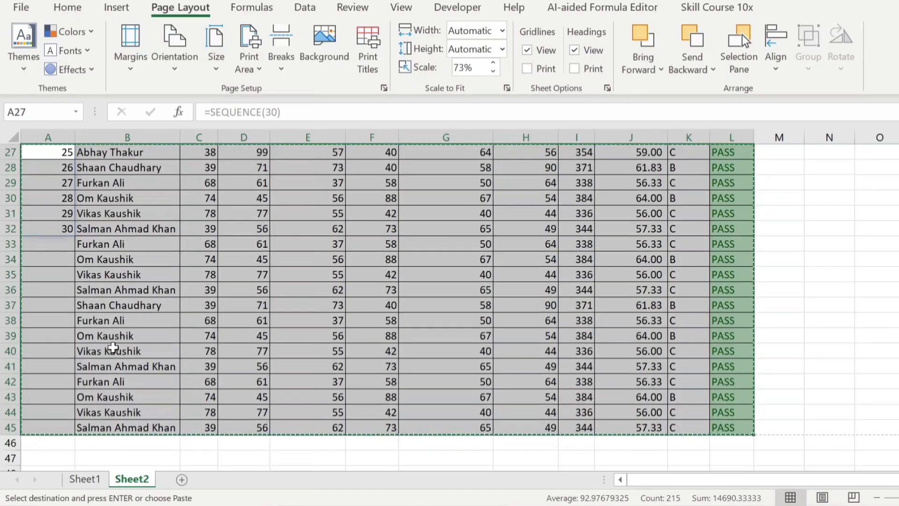
click(59, 441)
key(ctrl+v)
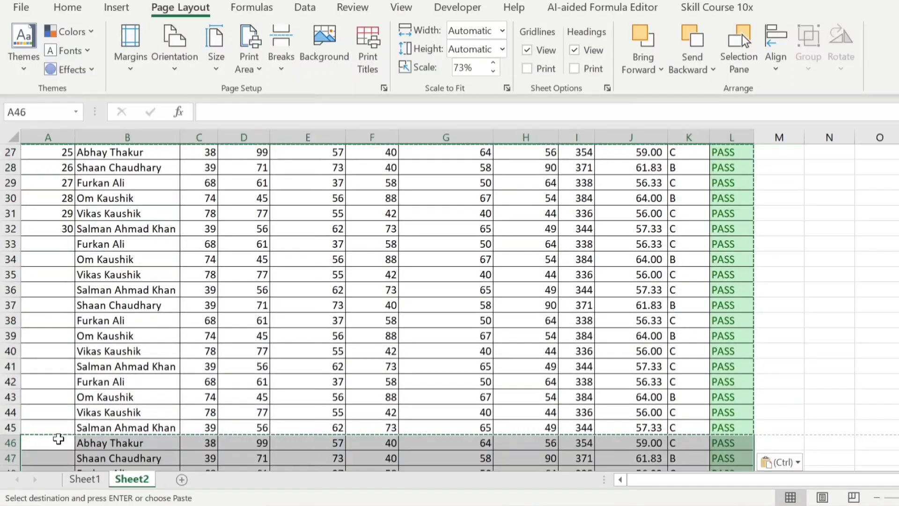
- Show the extended marksheet in Page Break Preview and select the whole table
click(854, 497)
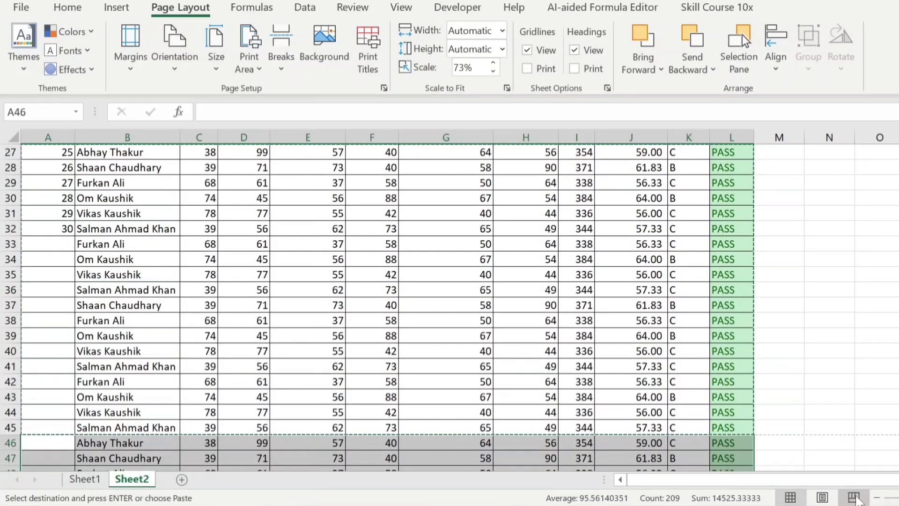
click(627, 338)
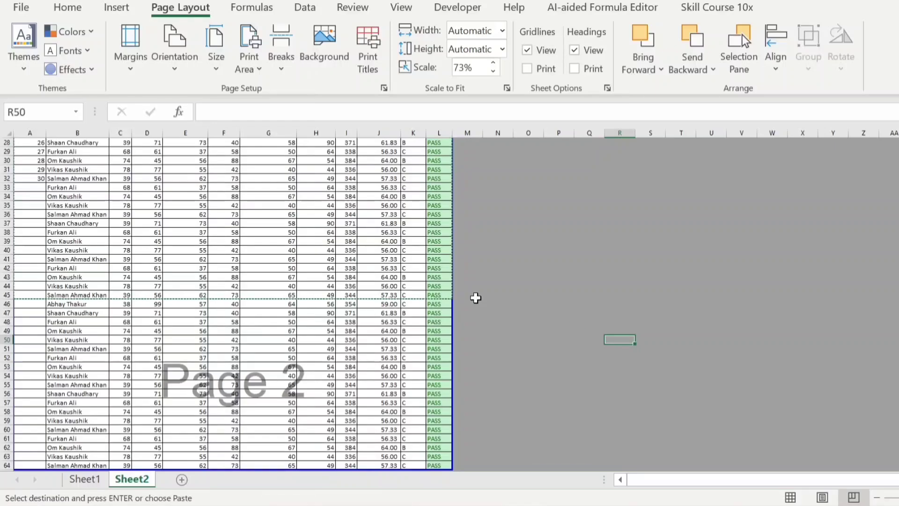
key(Escape)
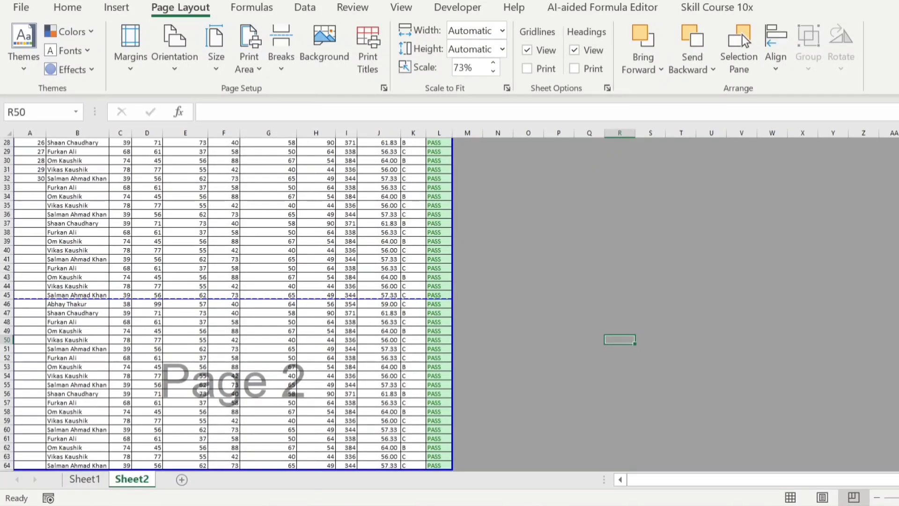
scroll(535, 338, up, 9)
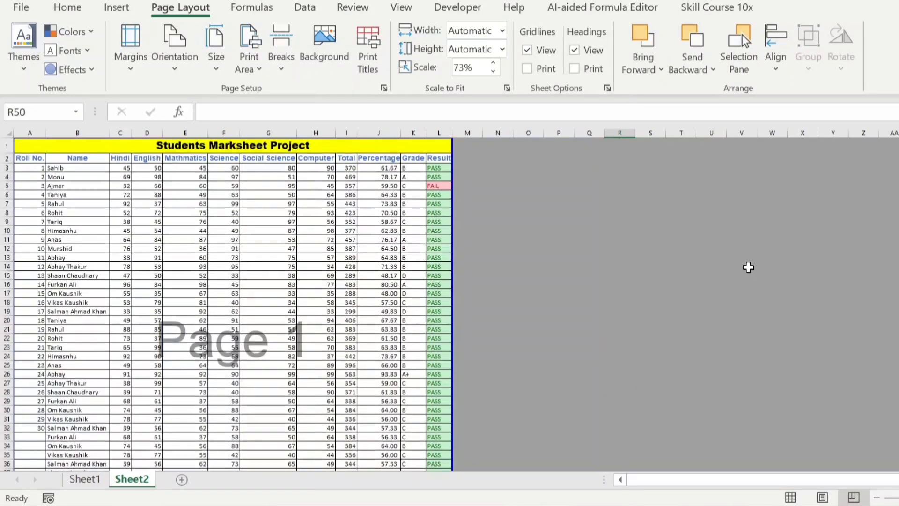
click(267, 233)
key(ctrl+a)
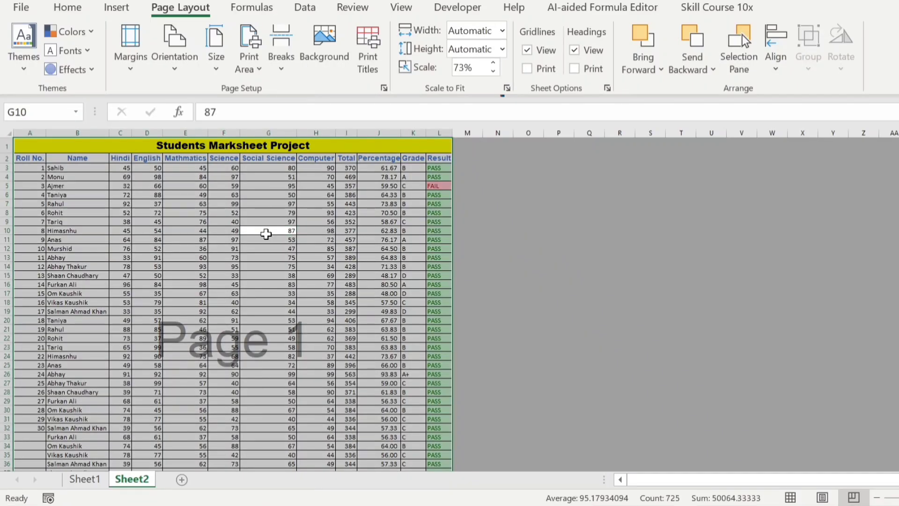
click(502, 31)
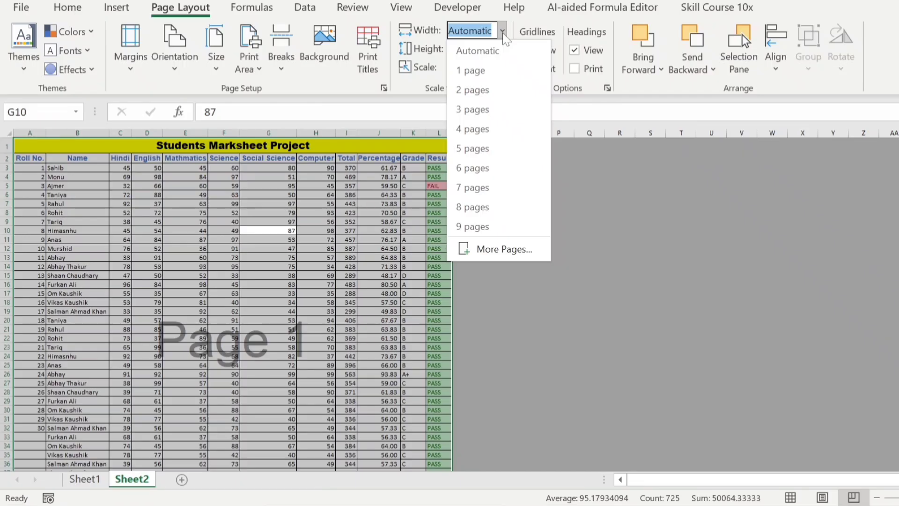
- Fit the extended marksheet to 1 page wide by 1 page tall (51%) and preview it
click(482, 70)
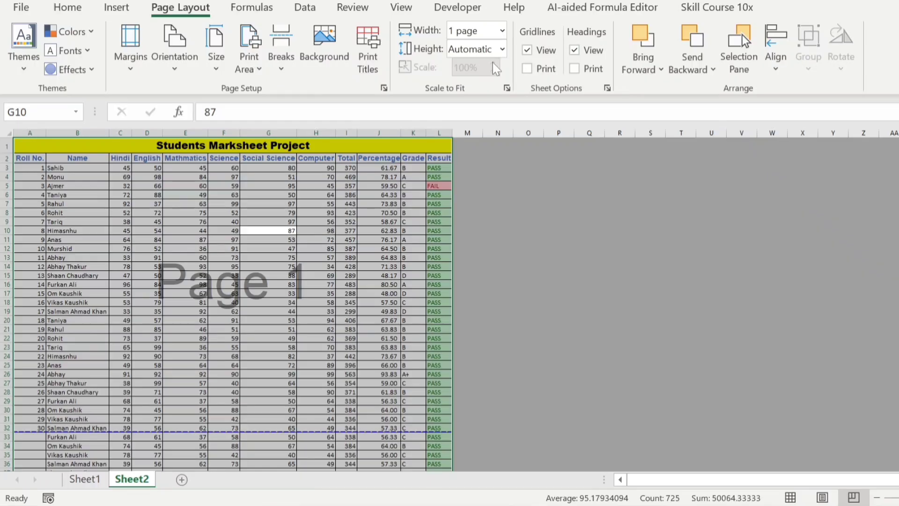
click(501, 50)
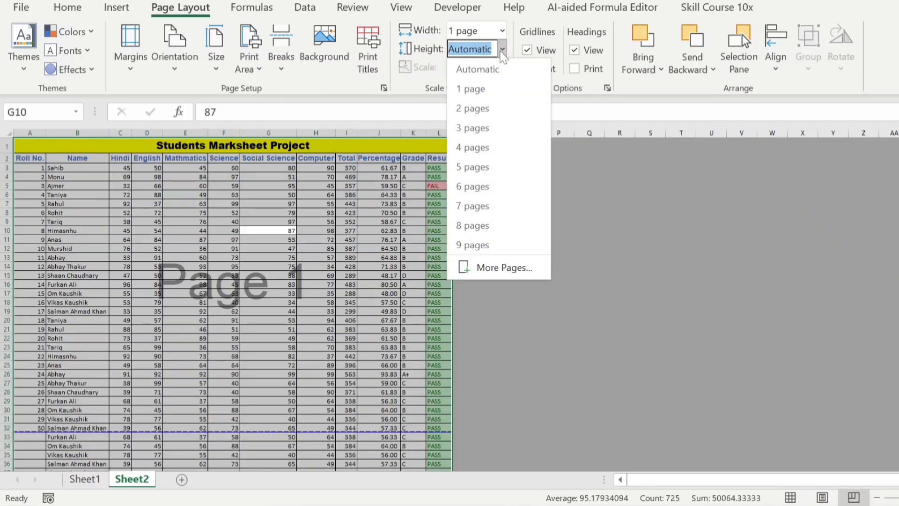
click(478, 88)
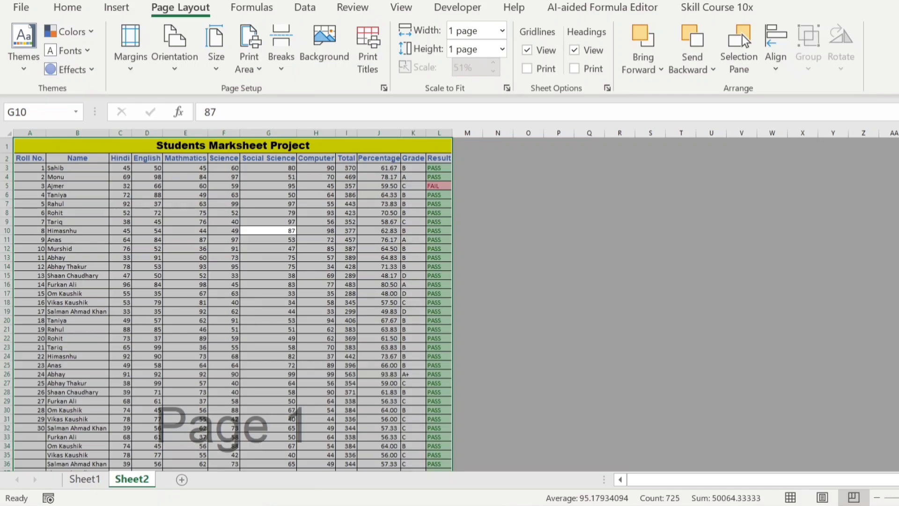
scroll(233, 304, down, 9)
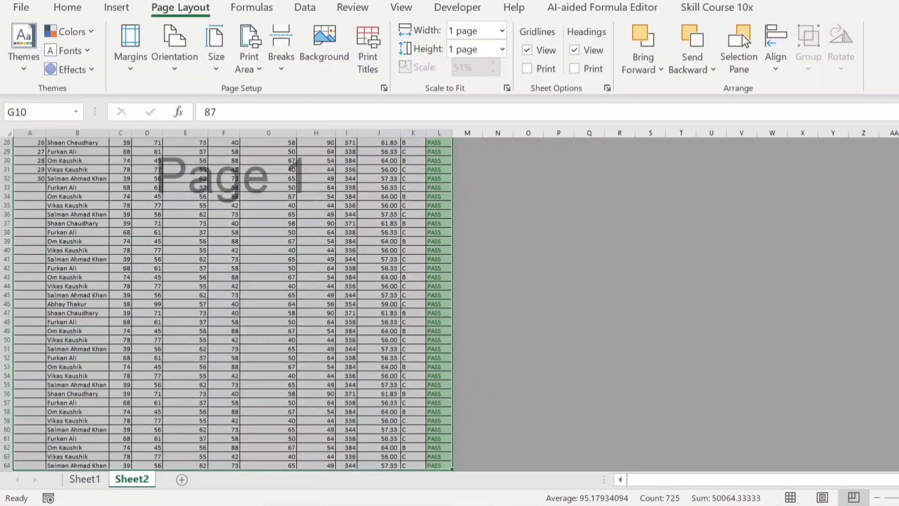
key(ctrl+p)
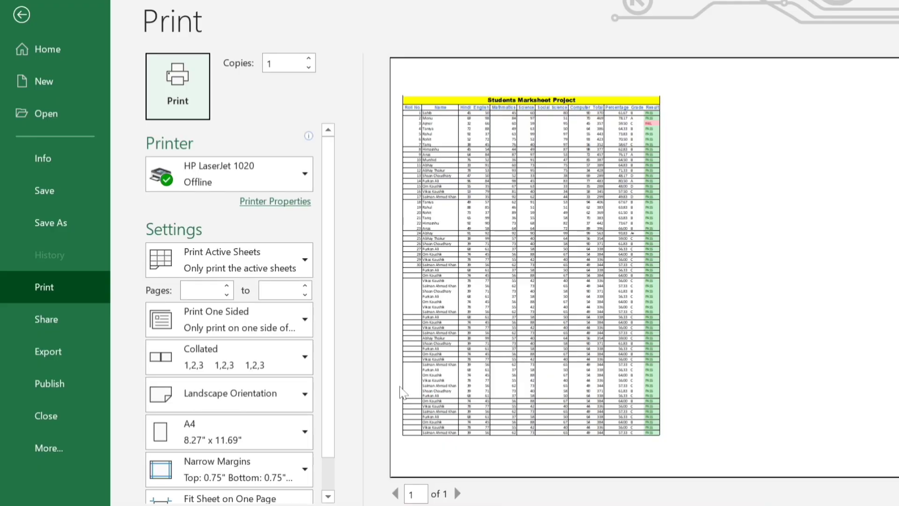
- Exit print preview back to Page Break Preview, showing one Page 1 through row 64
click(23, 18)
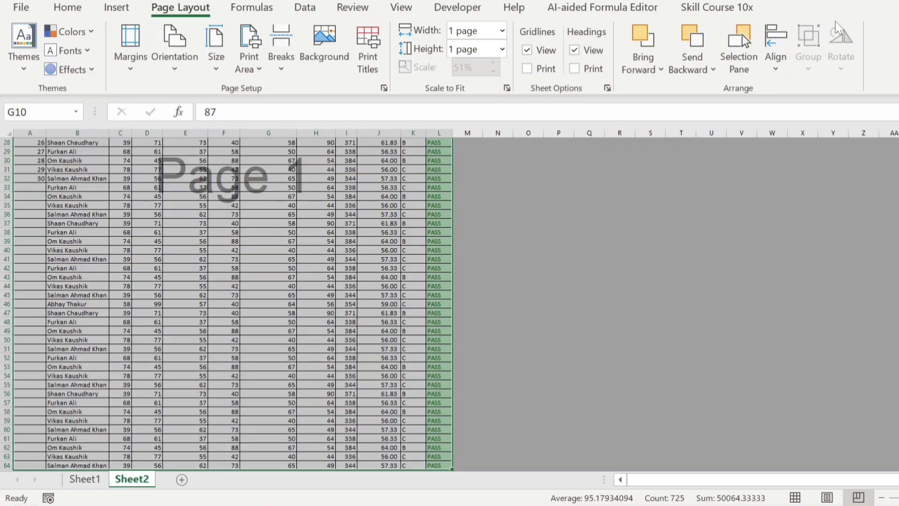
- Reset the page fit width and height both to Automatic, keeping the 51% scale
scroll(333, 290, up, 9)
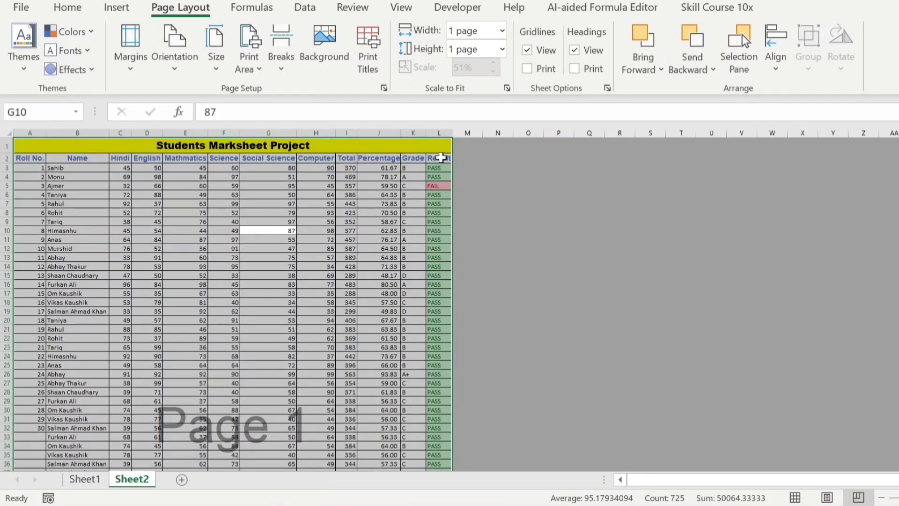
click(502, 30)
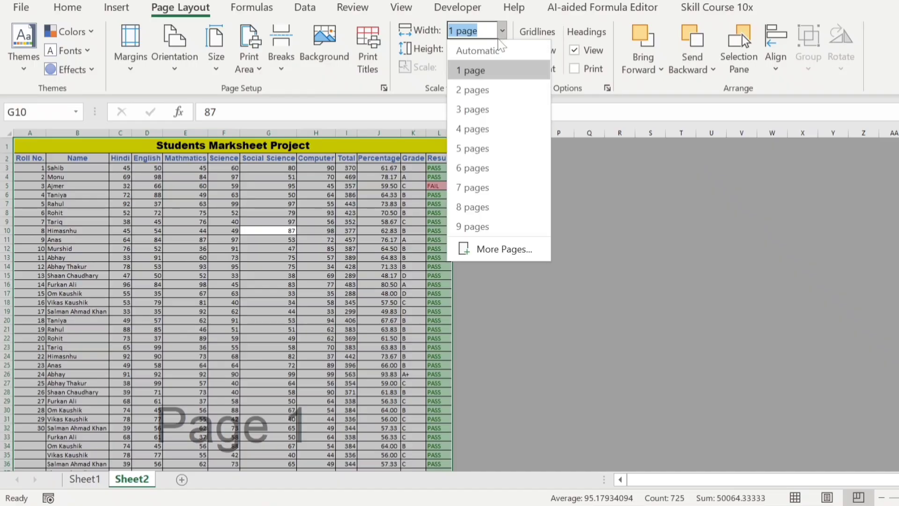
click(498, 44)
click(502, 49)
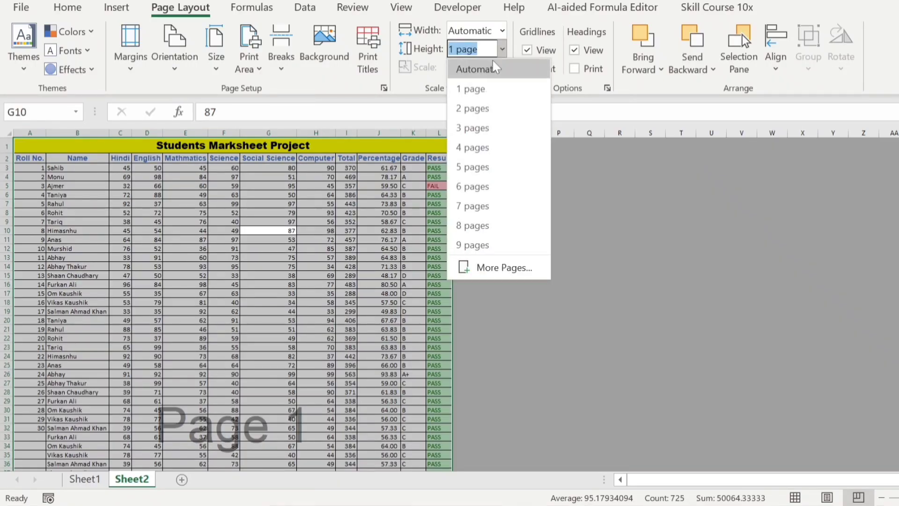
click(491, 63)
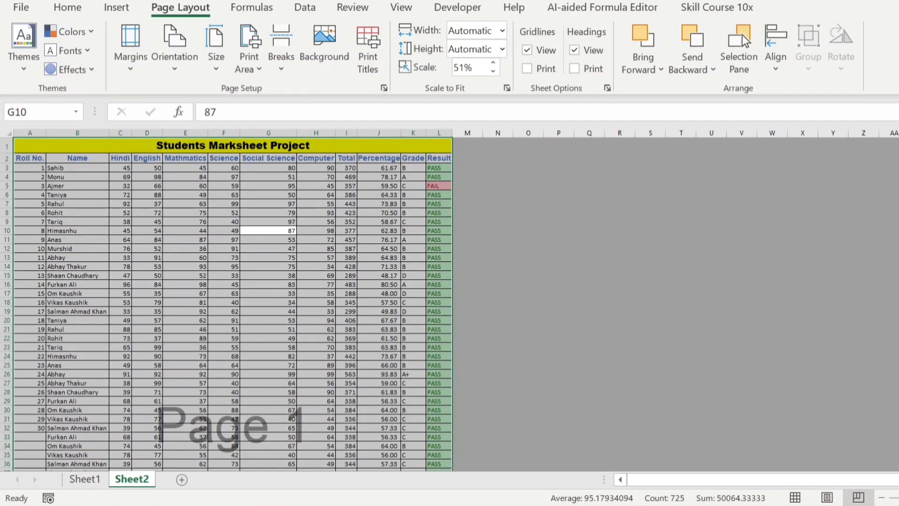
- Switch the marksheet back to Normal view
scroll(233, 304, down, 9)
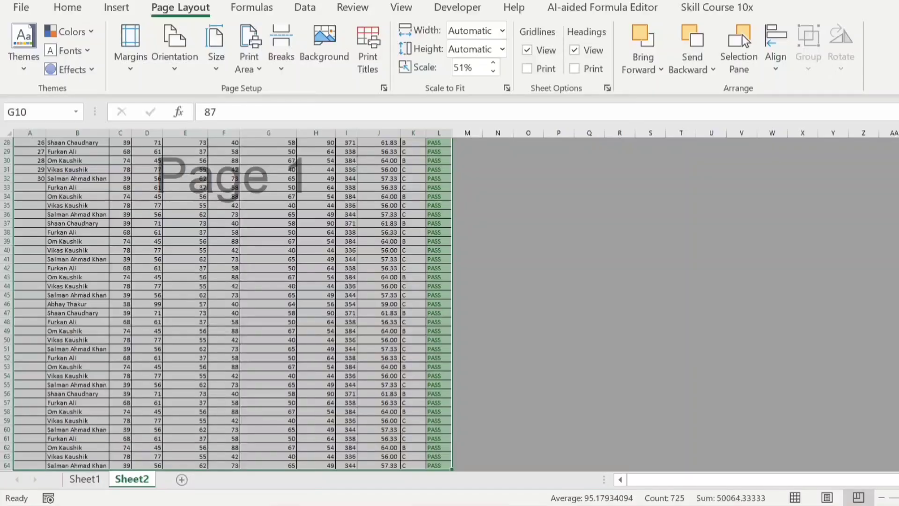
scroll(293, 375, up, 9)
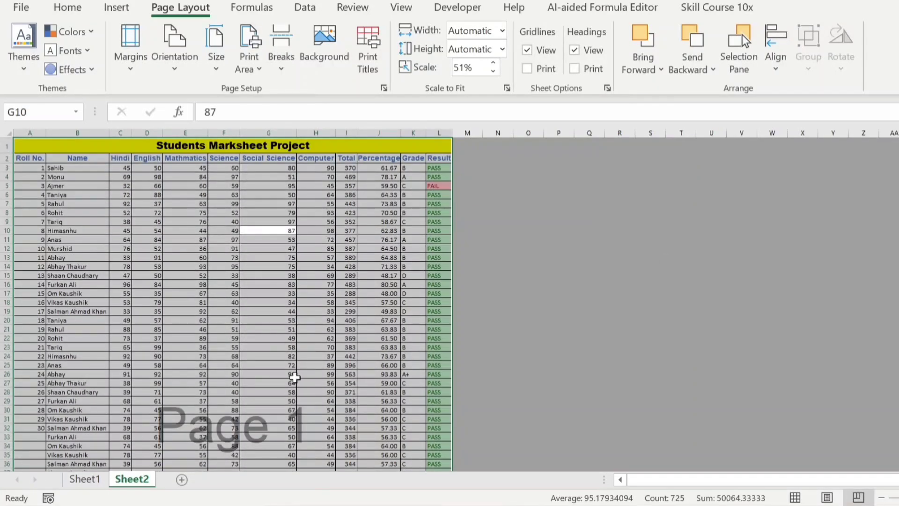
click(795, 497)
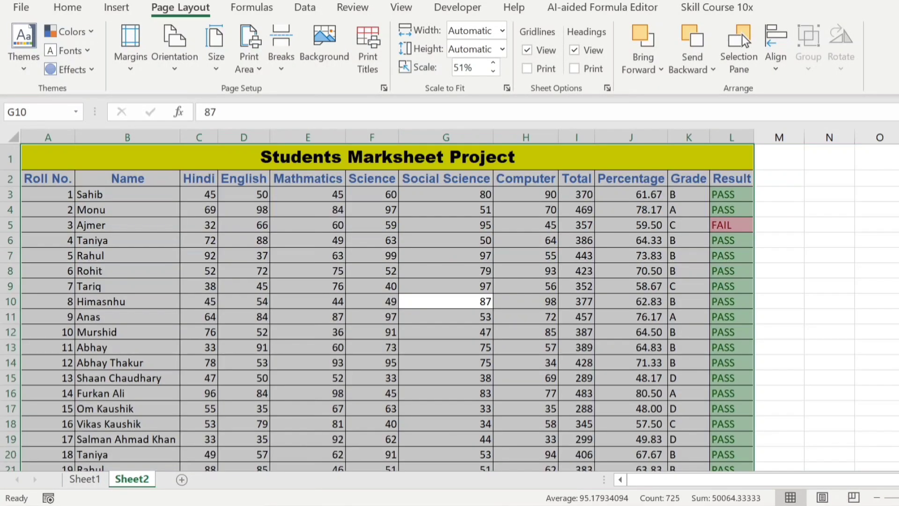
- Copy the student rows A3:L38
scroll(142, 214, down, 13)
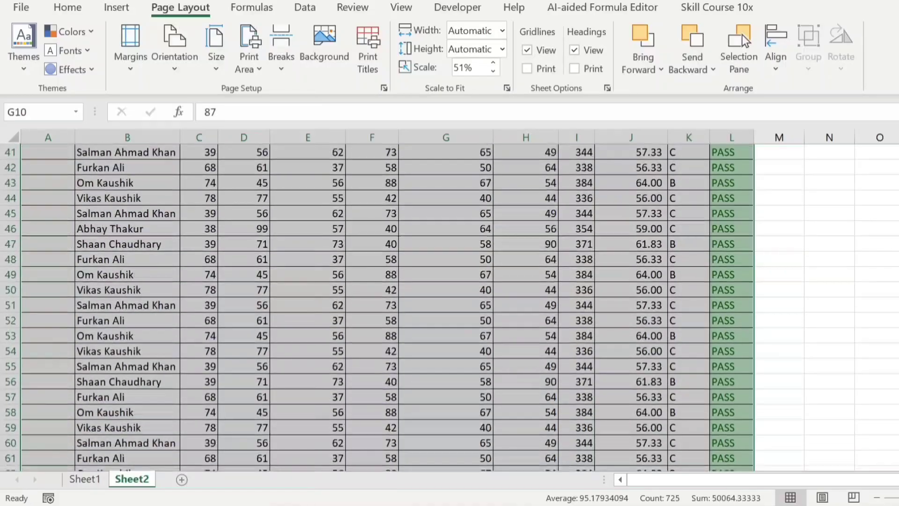
scroll(143, 213, up, 13)
drag(45, 192, 755, 259)
scroll(611, 452, down, 6)
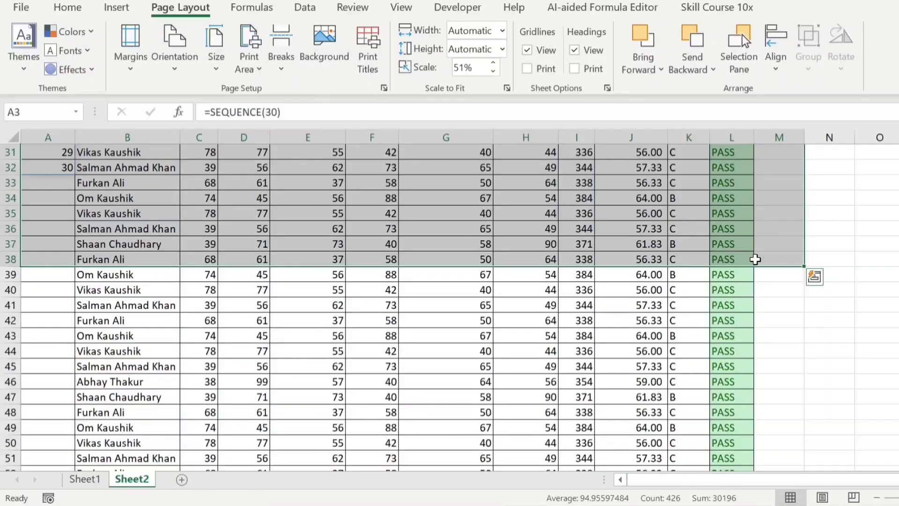
shift+click(752, 259)
key(ctrl+c)
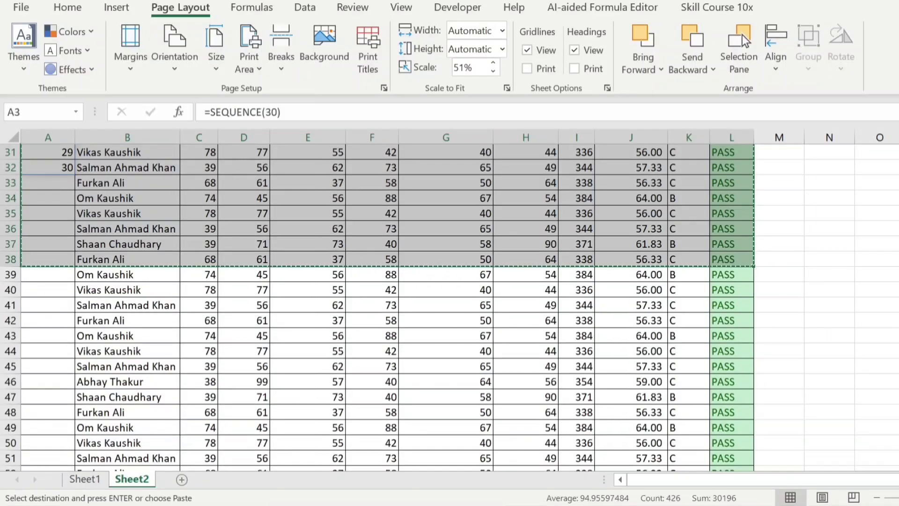
- Paste the copied rows at A65 and view the sheet in Page Break Preview
scroll(450, 305, down, 4)
scroll(411, 439, down, 2)
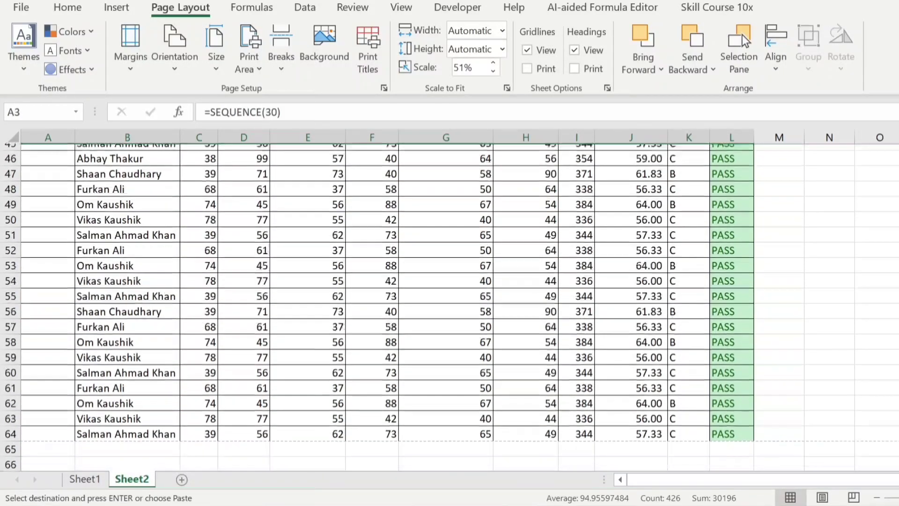
click(62, 395)
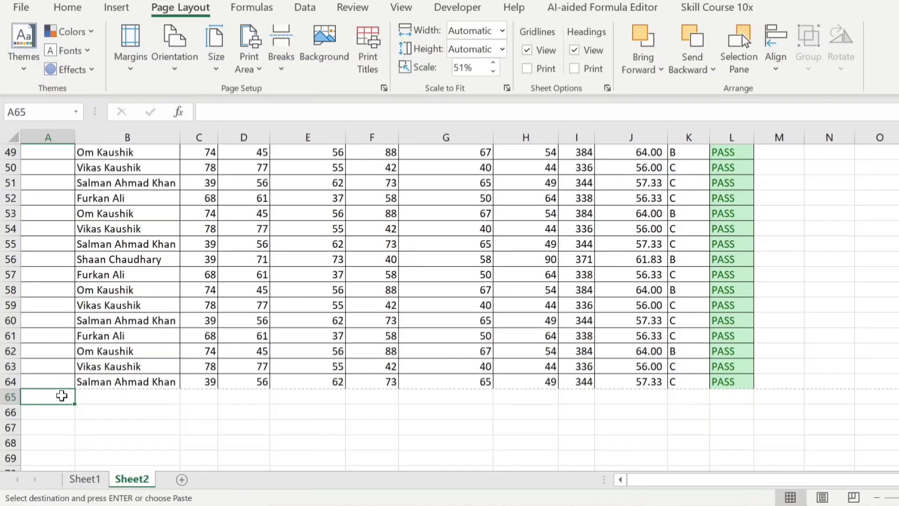
key(ctrl+v)
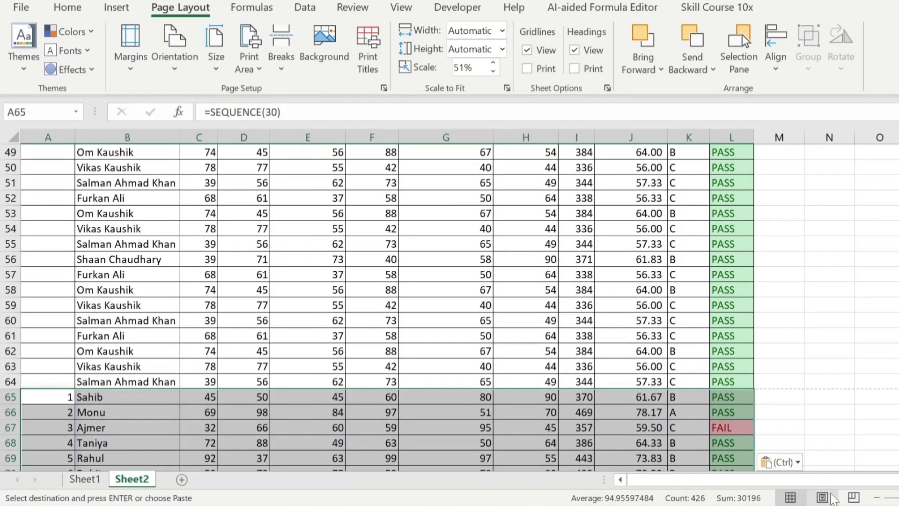
click(854, 497)
click(585, 320)
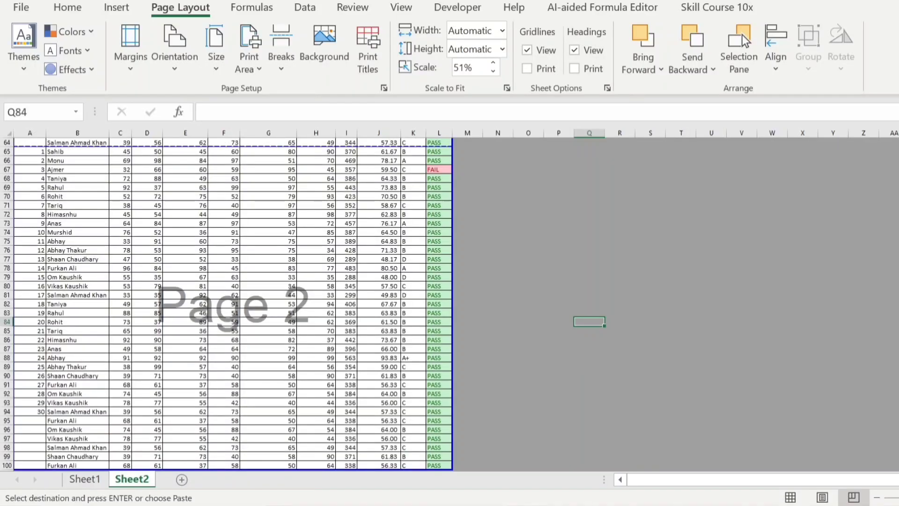
- Select the entire marksheet table with Ctrl+A and set it as the print area
scroll(328, 281, up, 20)
click(318, 266)
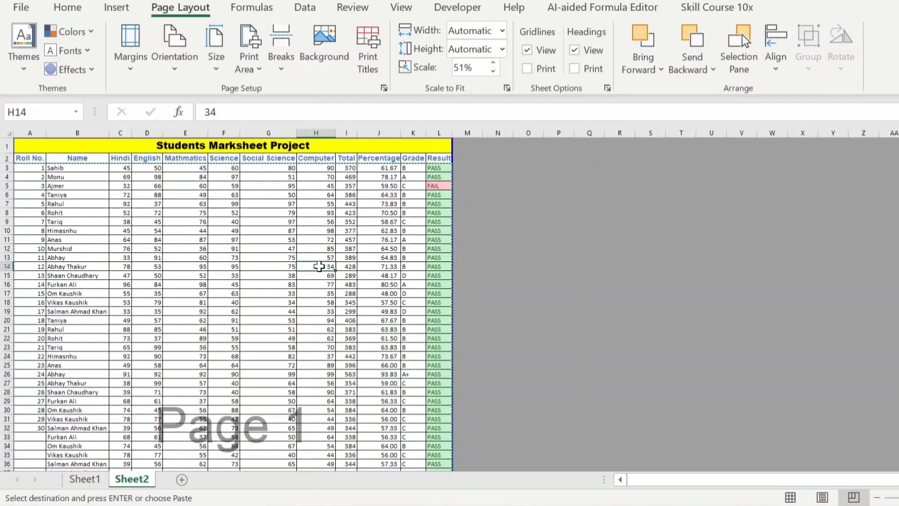
key(ctrl+a)
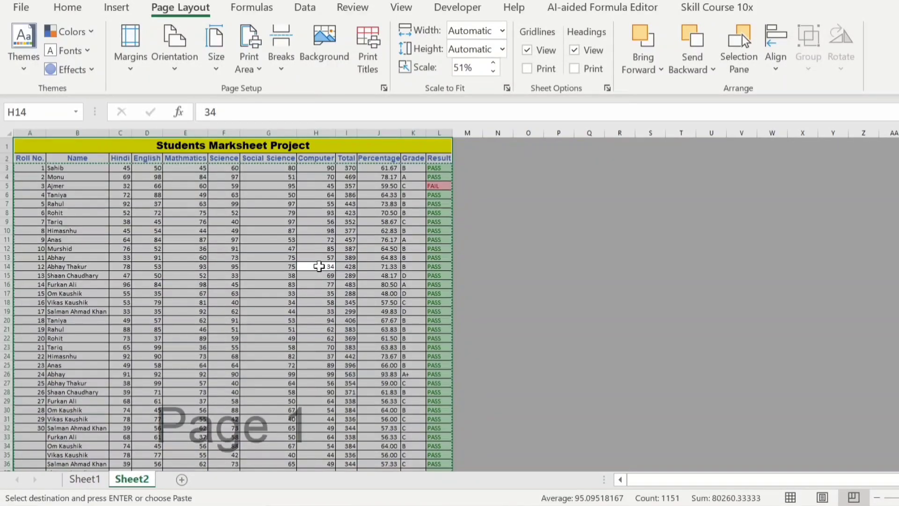
click(251, 61)
click(279, 93)
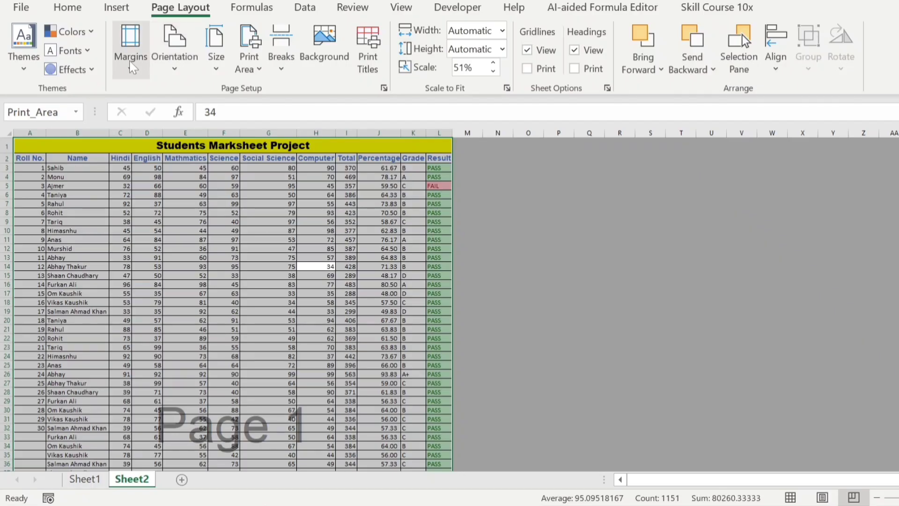
click(68, 8)
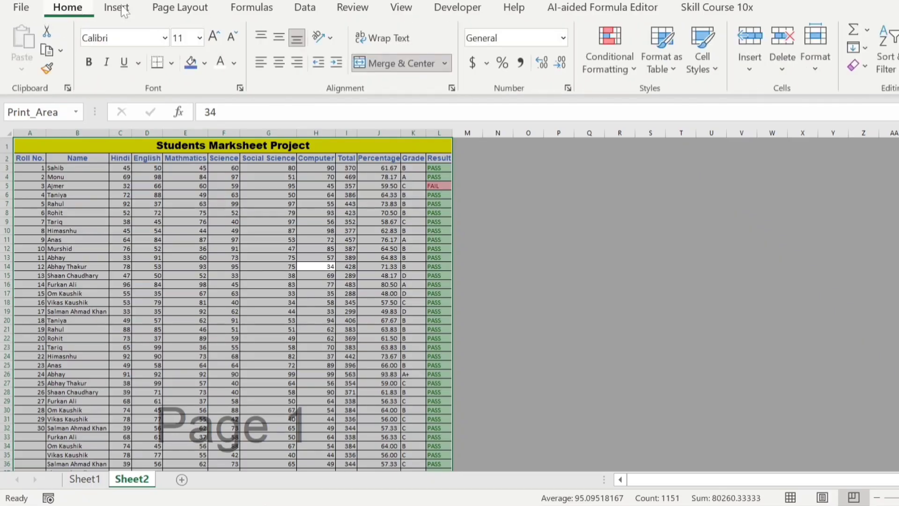
click(167, 10)
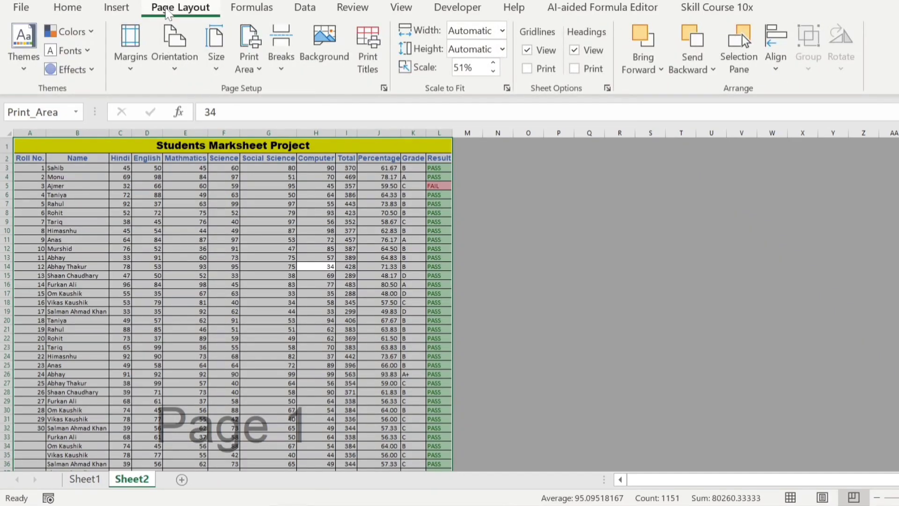
- Set row $2:$2 as the rows to repeat at top, then open Print Preview
click(375, 62)
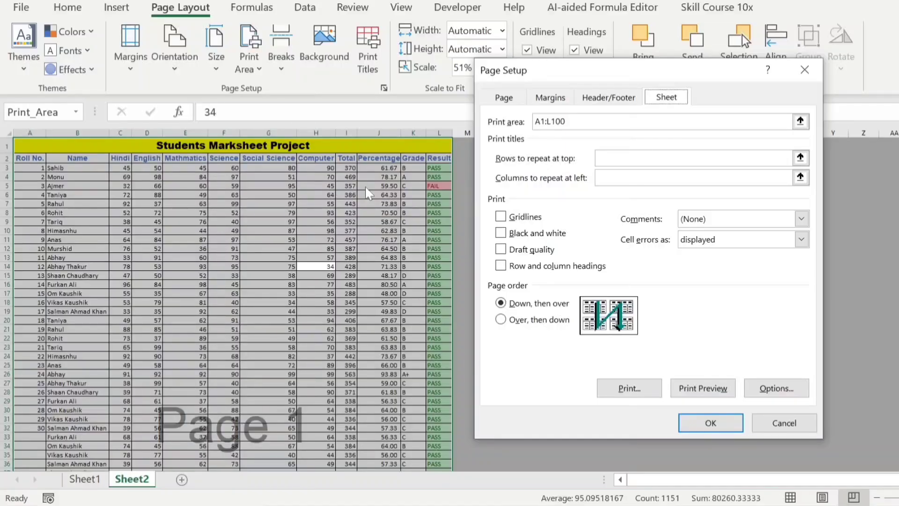
click(768, 421)
click(30, 157)
drag(30, 157, 442, 158)
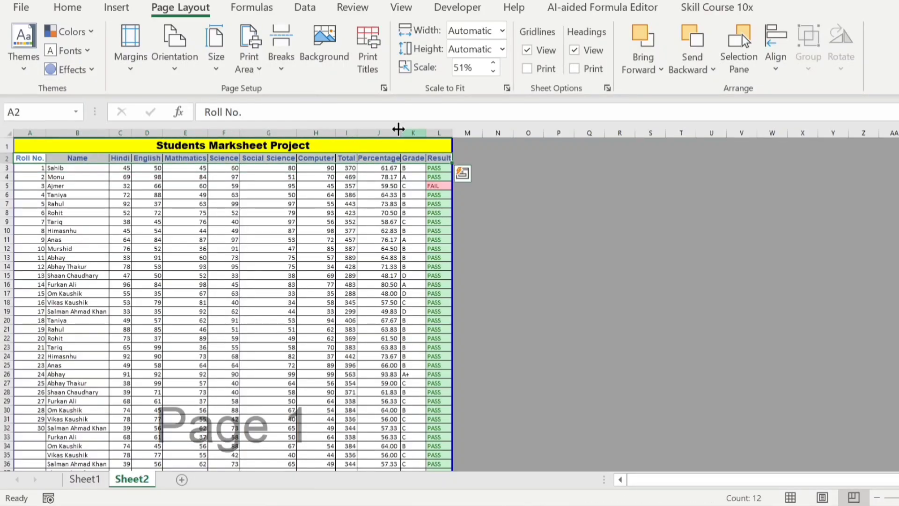
click(366, 66)
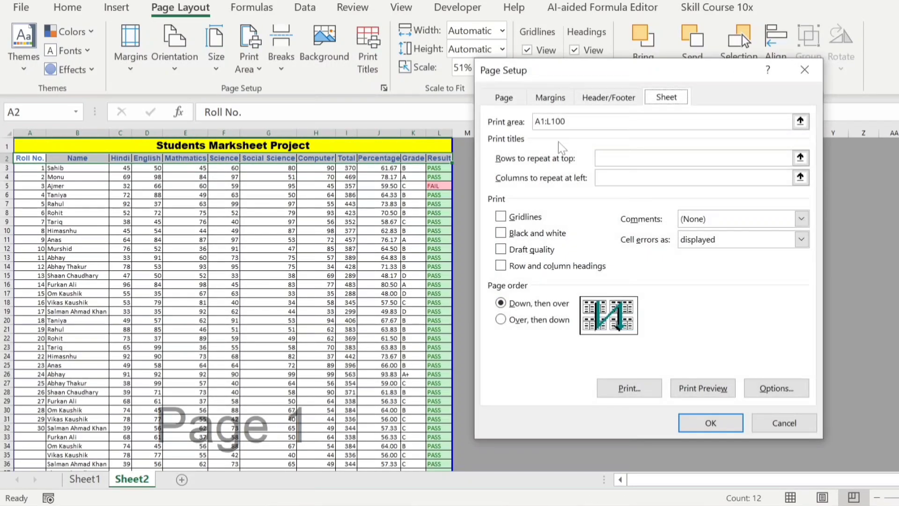
click(609, 158)
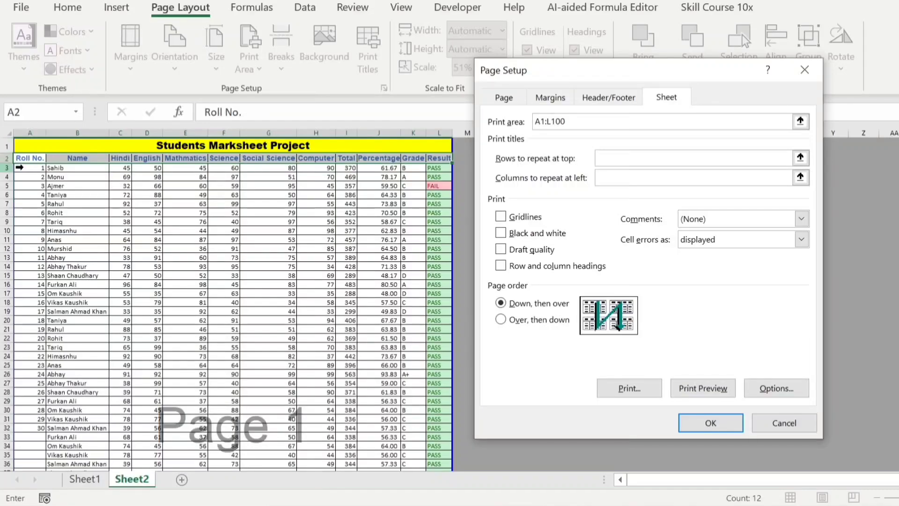
click(8, 158)
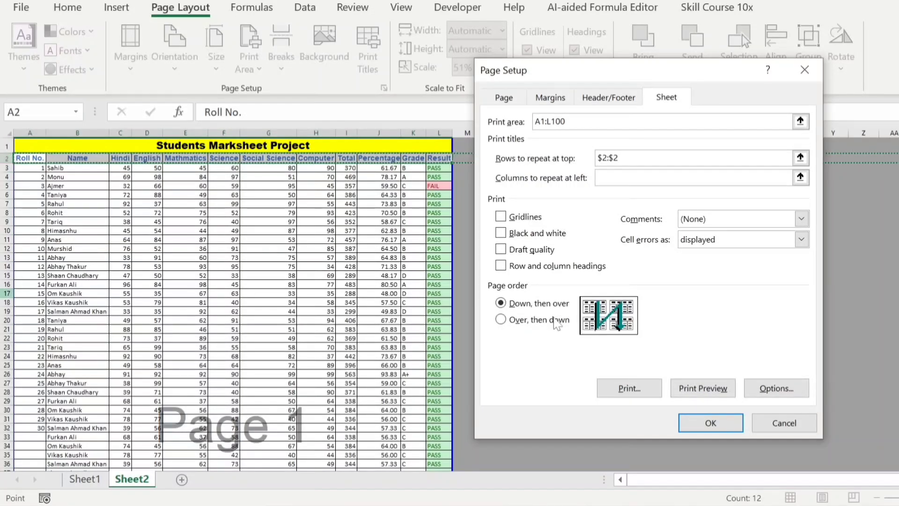
click(700, 387)
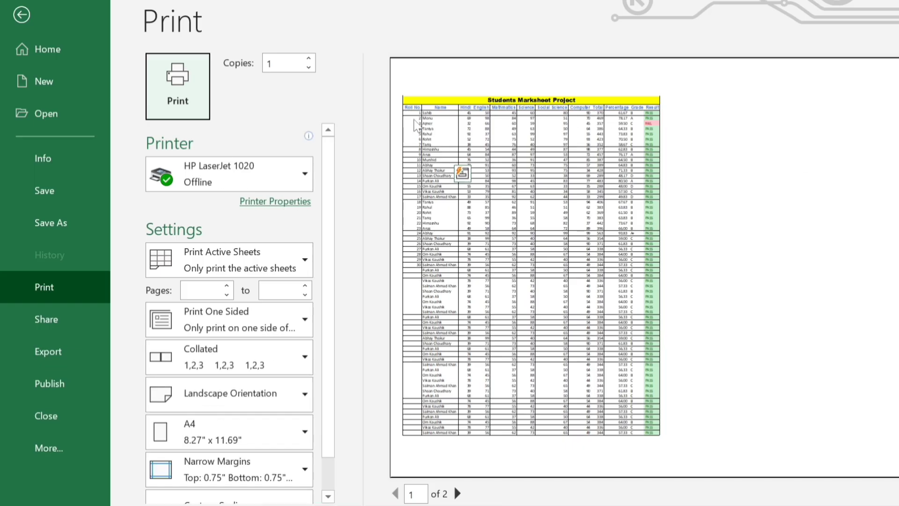
- Check that page 2 of the preview starts with the header row, then return to the worksheet
click(458, 493)
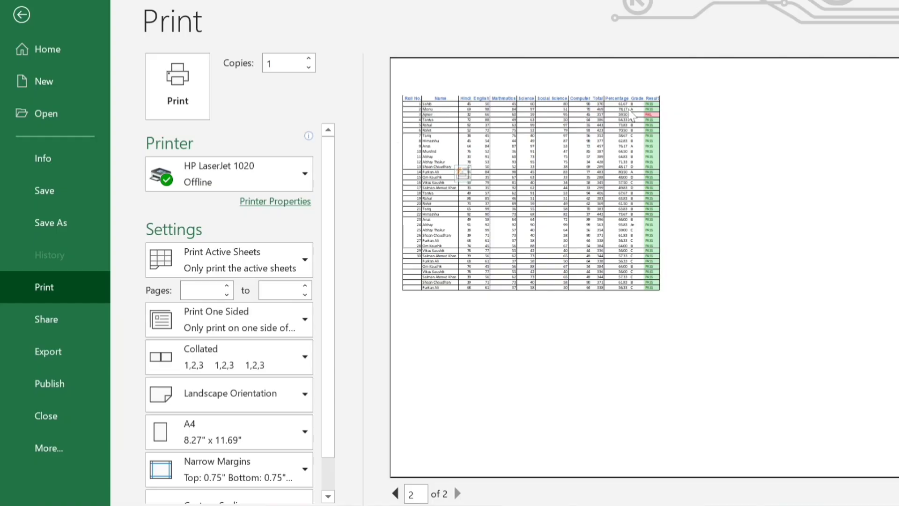
click(22, 15)
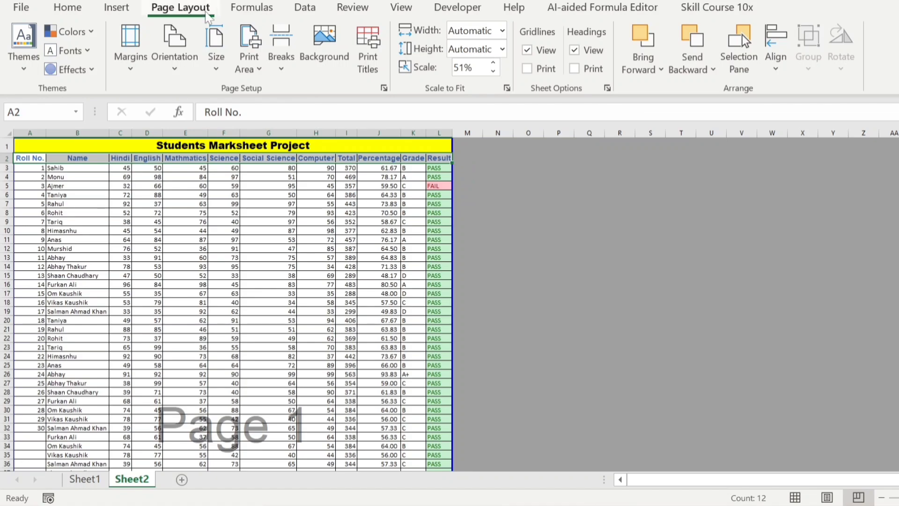
click(214, 41)
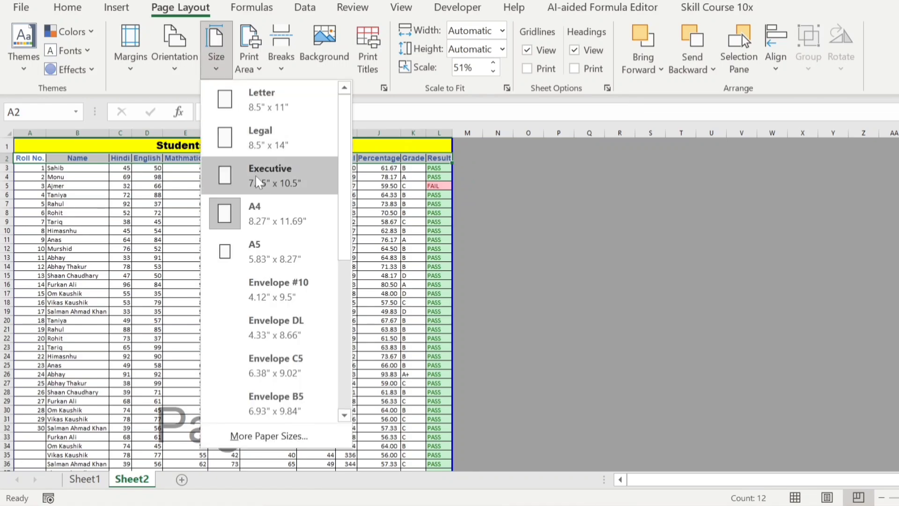
click(251, 214)
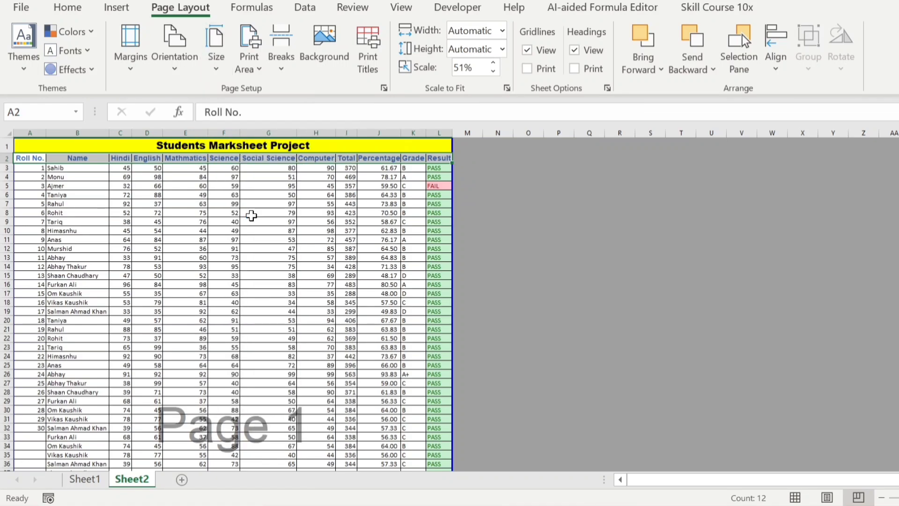